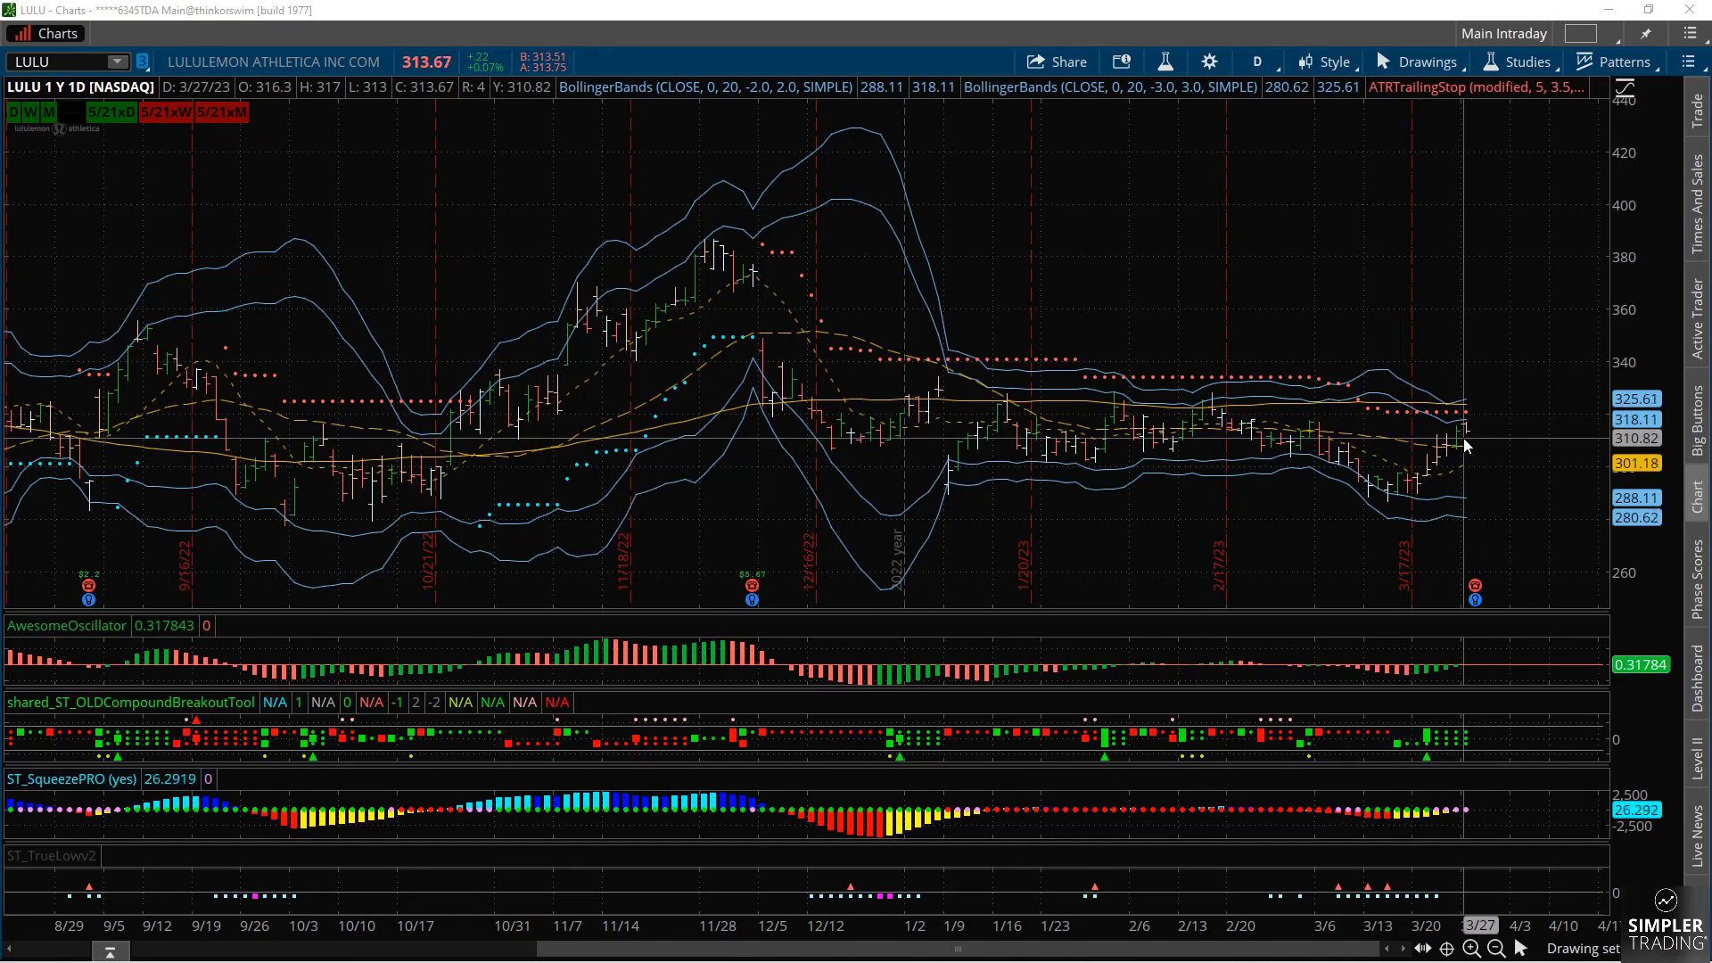
click(1496, 949)
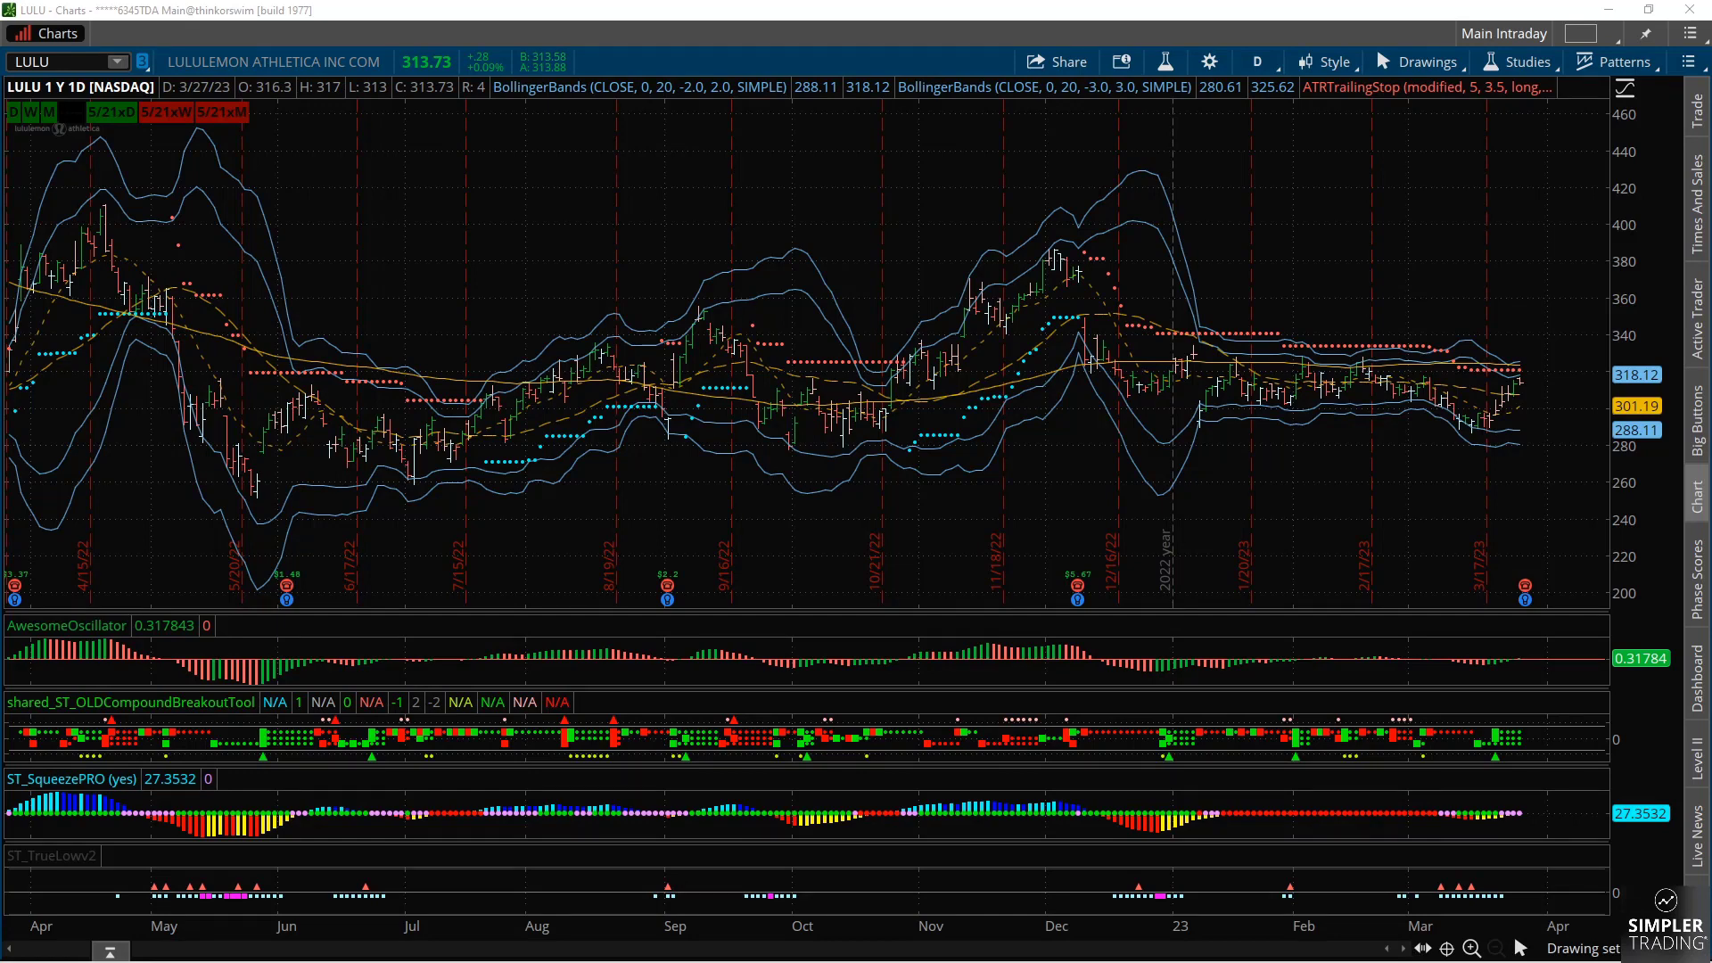
- Bring tastytrade to the front and scroll the LULU March 31 chain toward the 315 strike
key(alt+Tab)
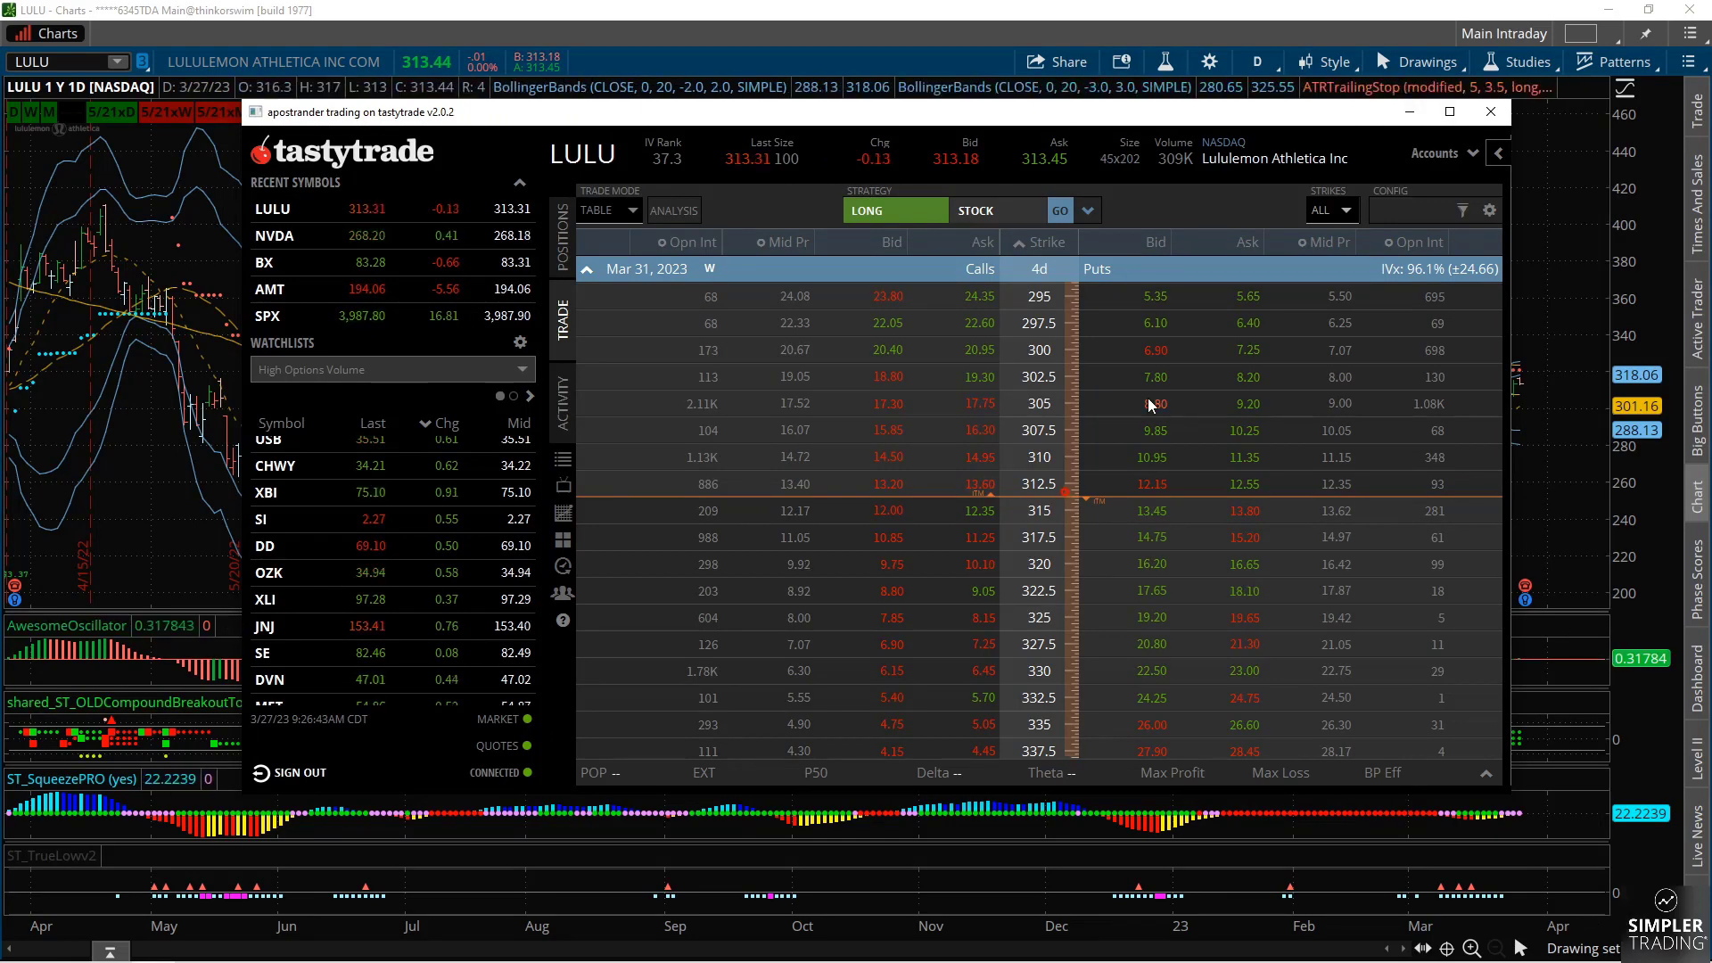
scroll(1143, 355, up, 1)
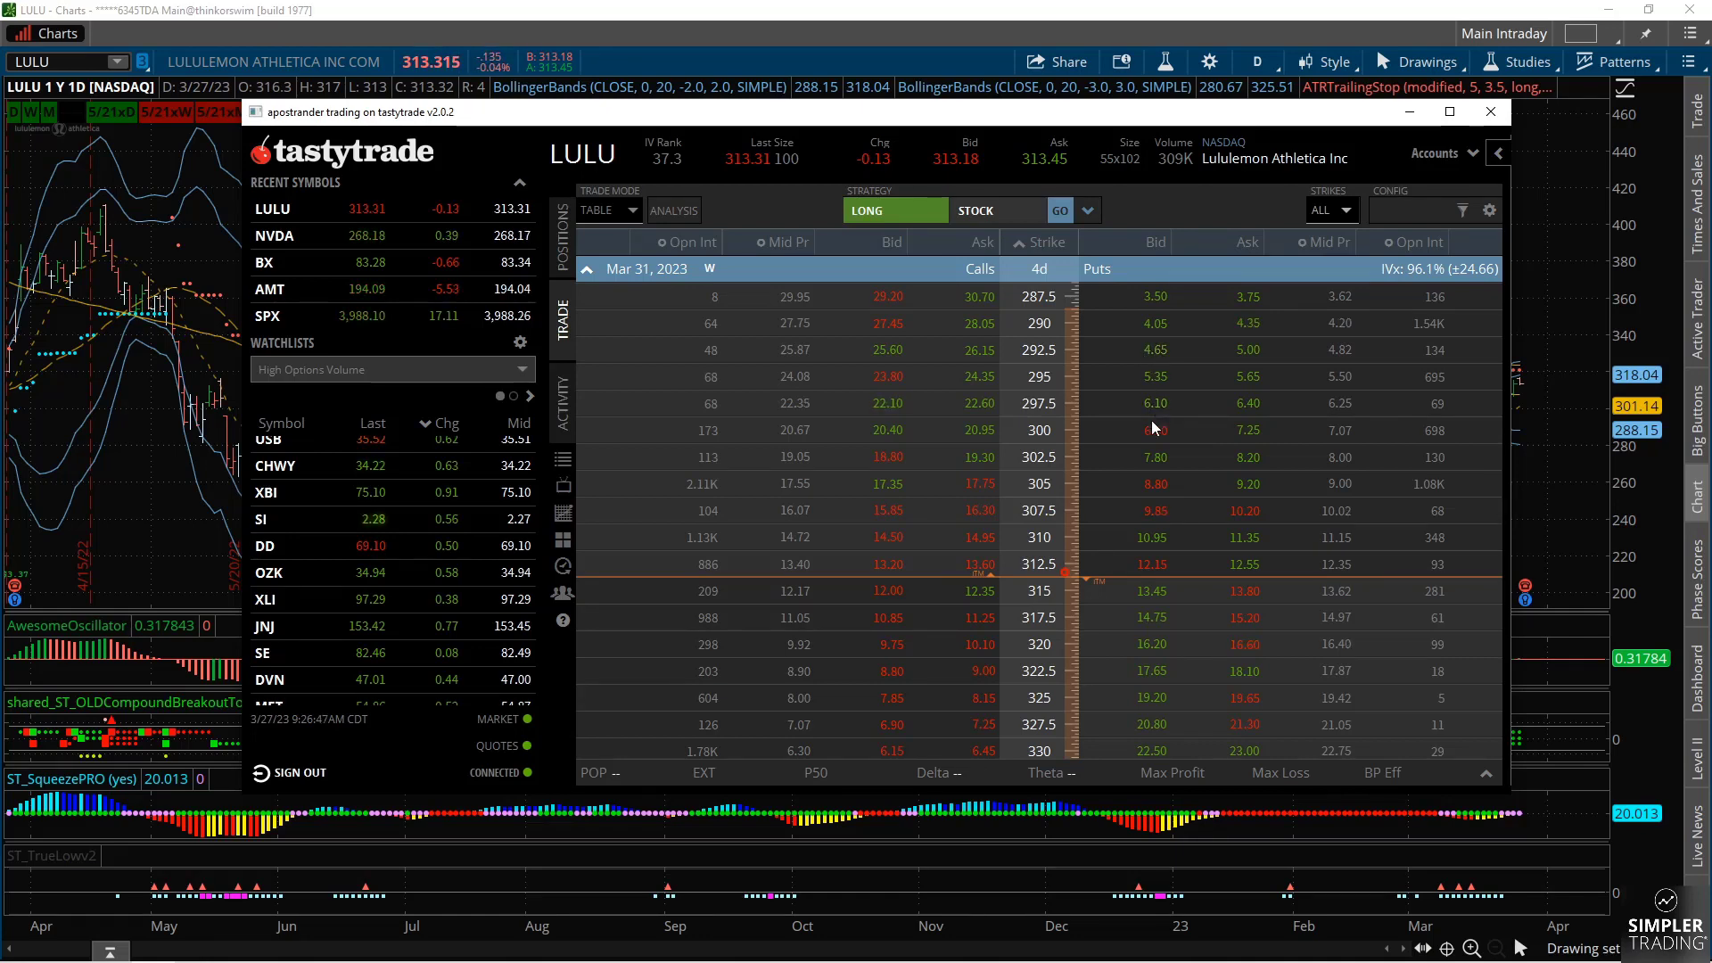
scroll(1156, 366, up, 1)
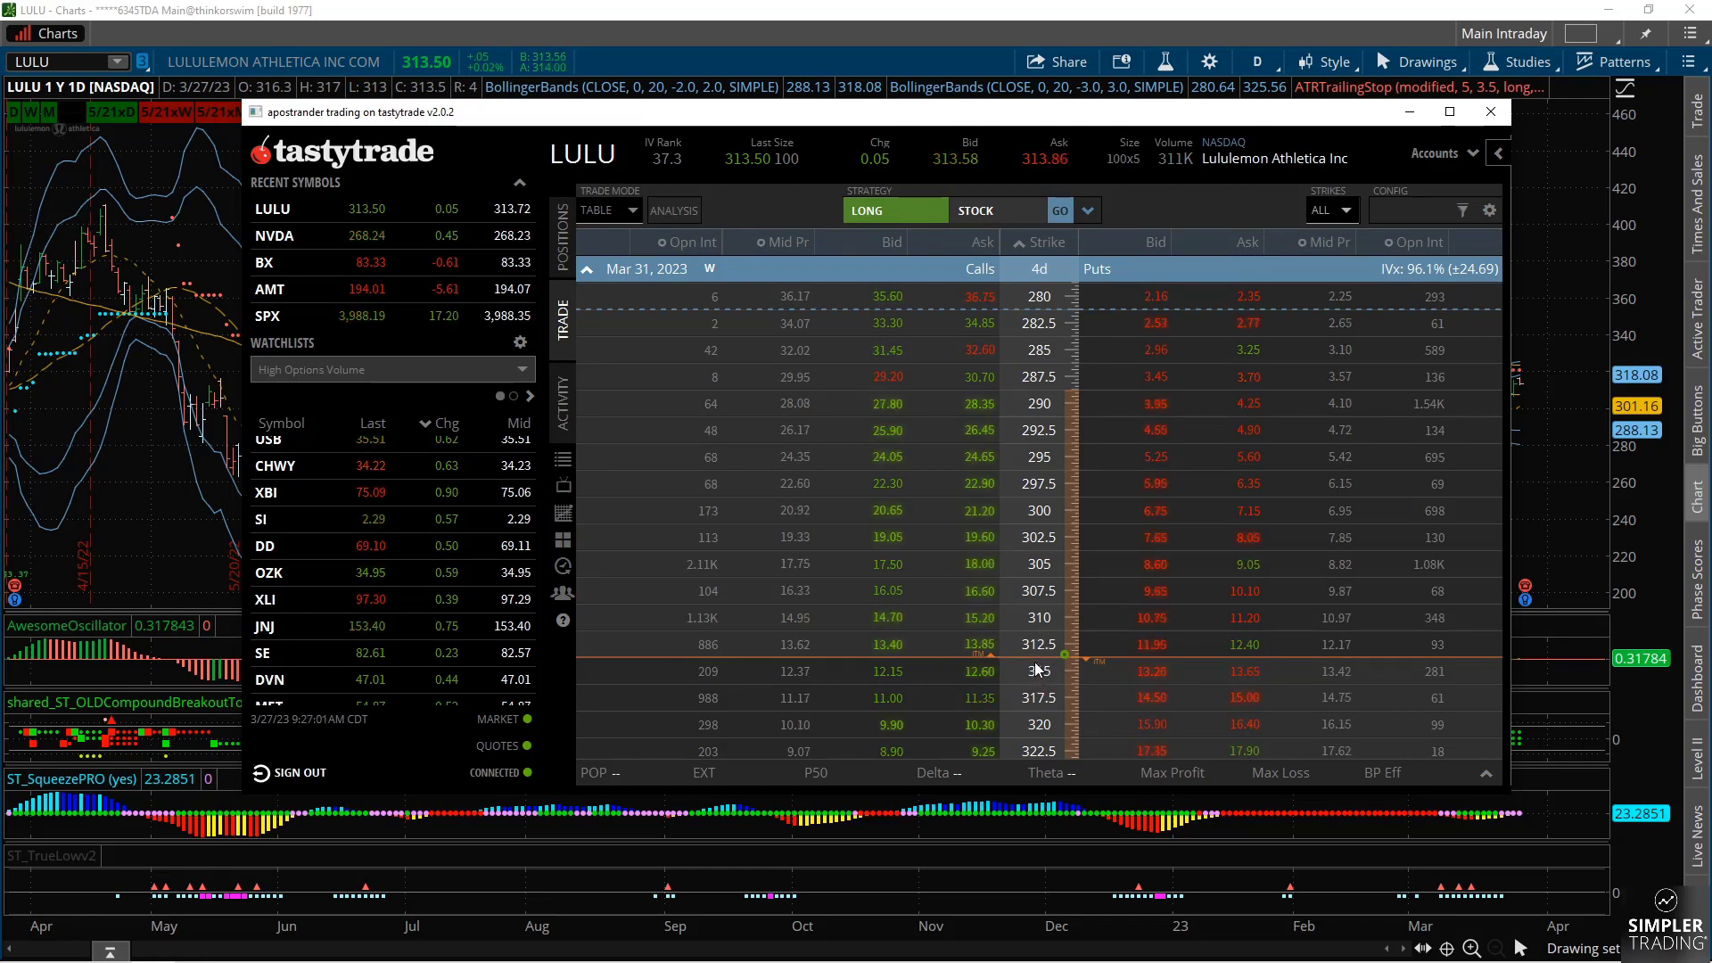
- Build the 290/315/340 iron fly: sell the 315 call and put, and buy the 340 call and 290 put
click(886, 671)
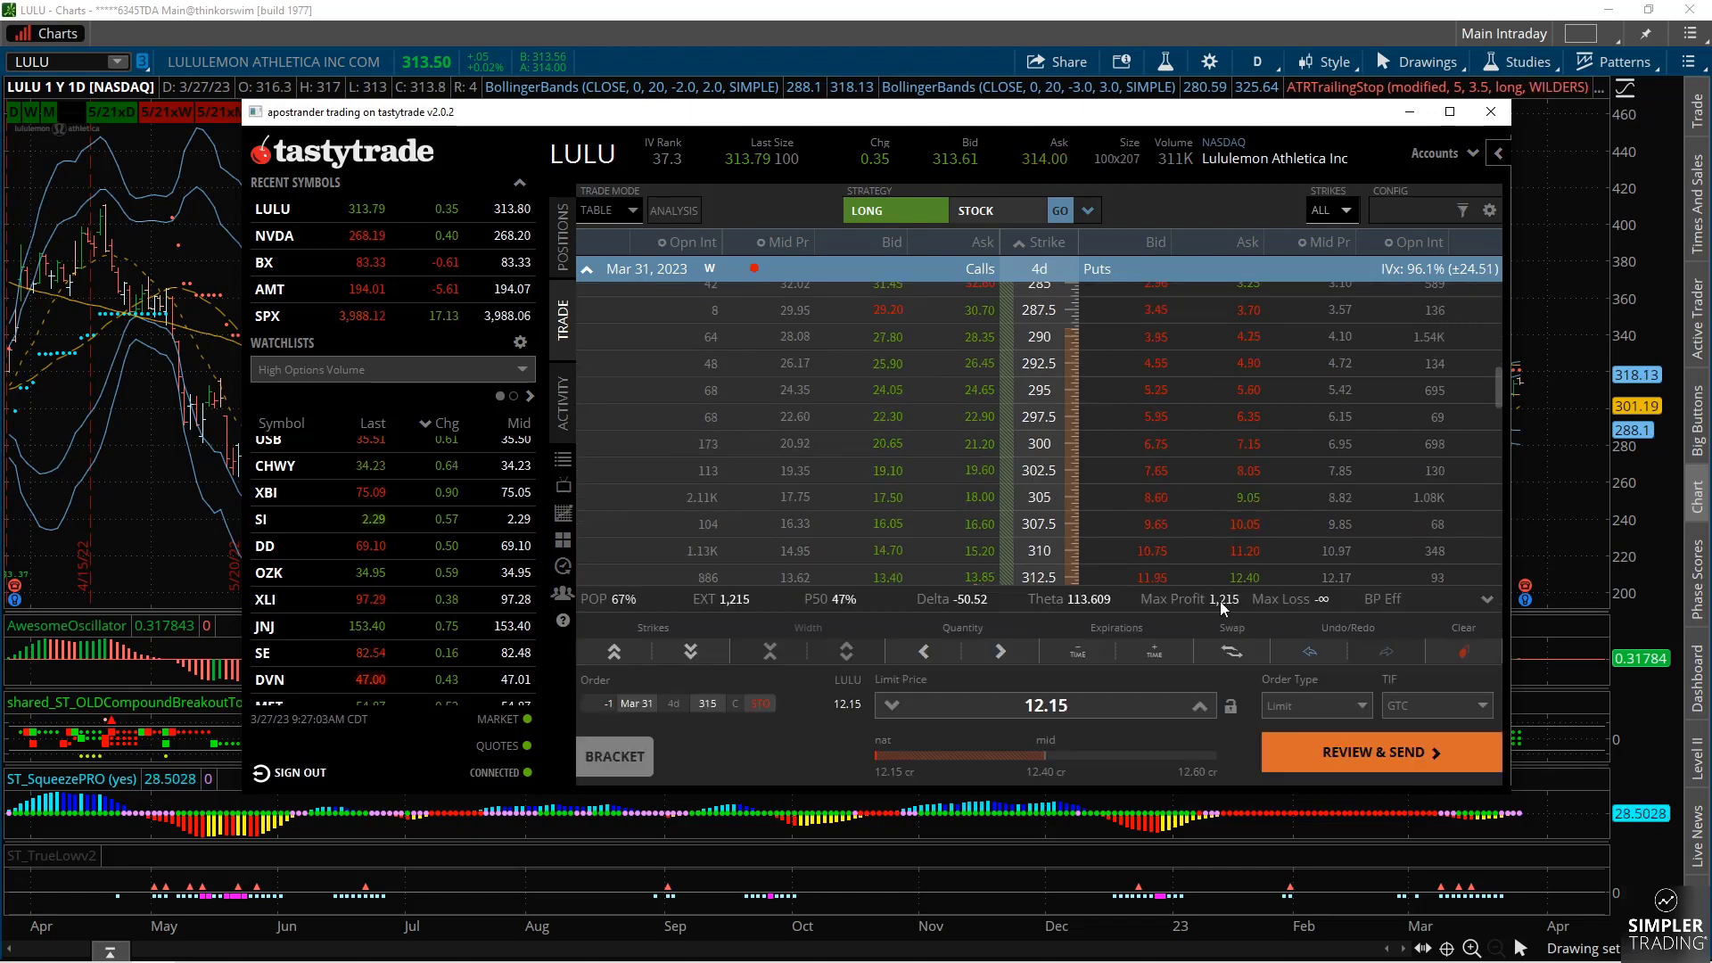
scroll(1171, 448, down, 2)
click(1146, 444)
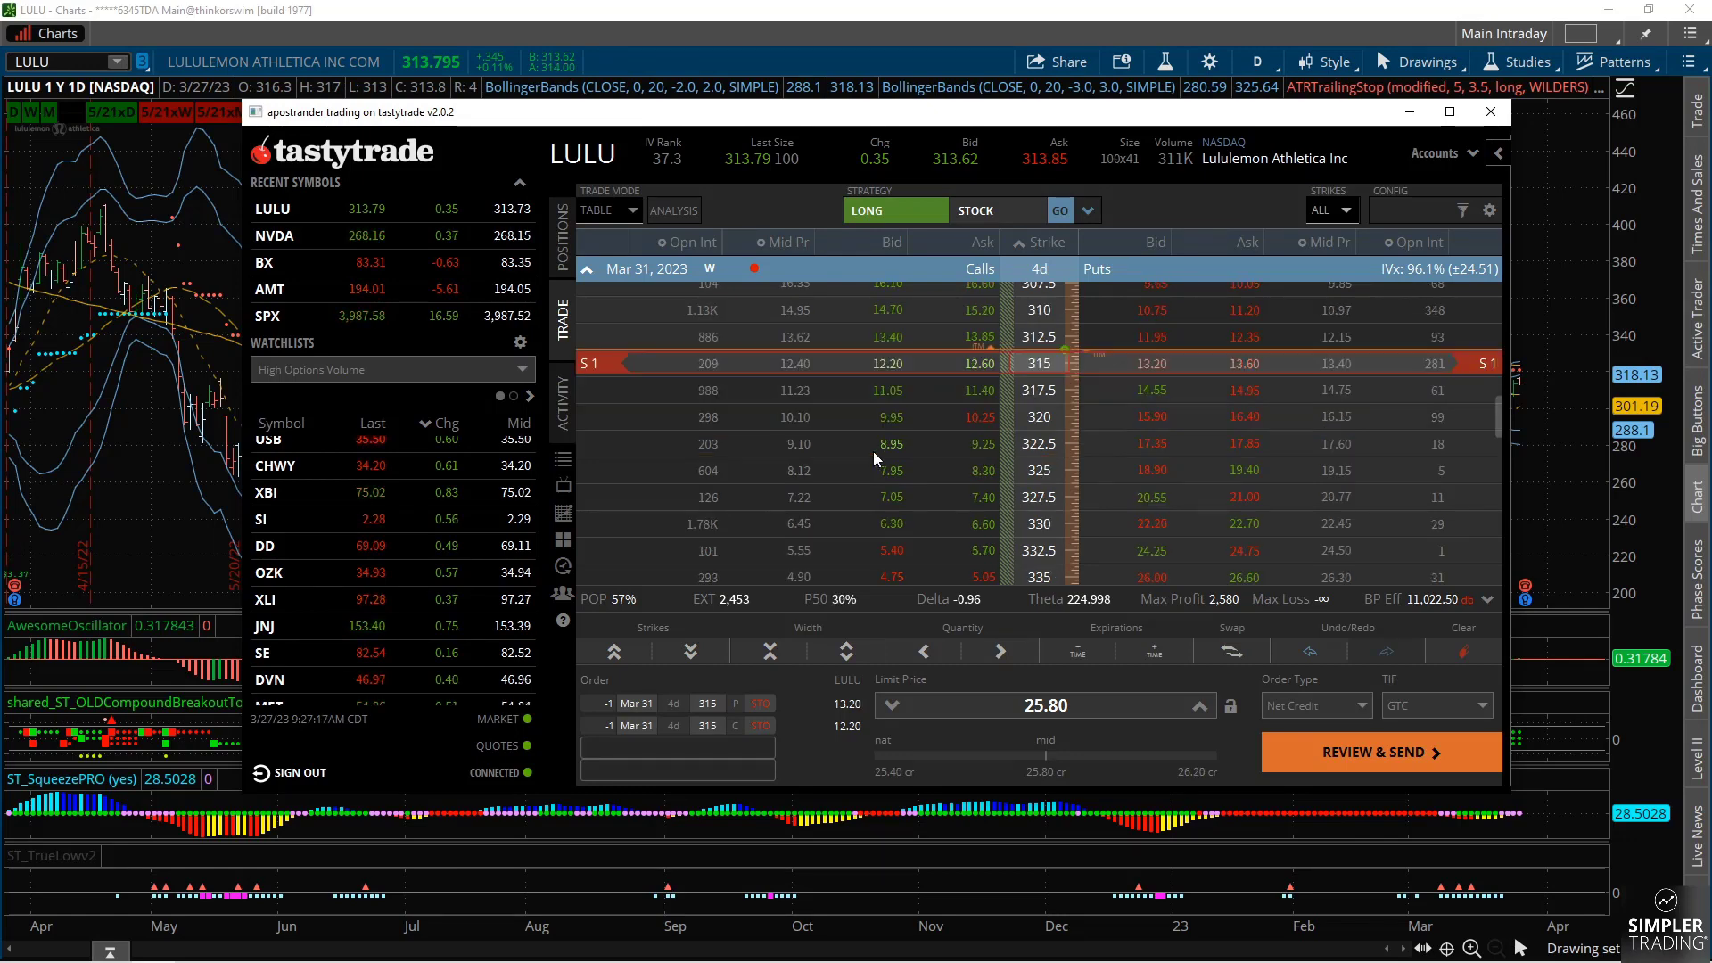
scroll(959, 546, down, 3)
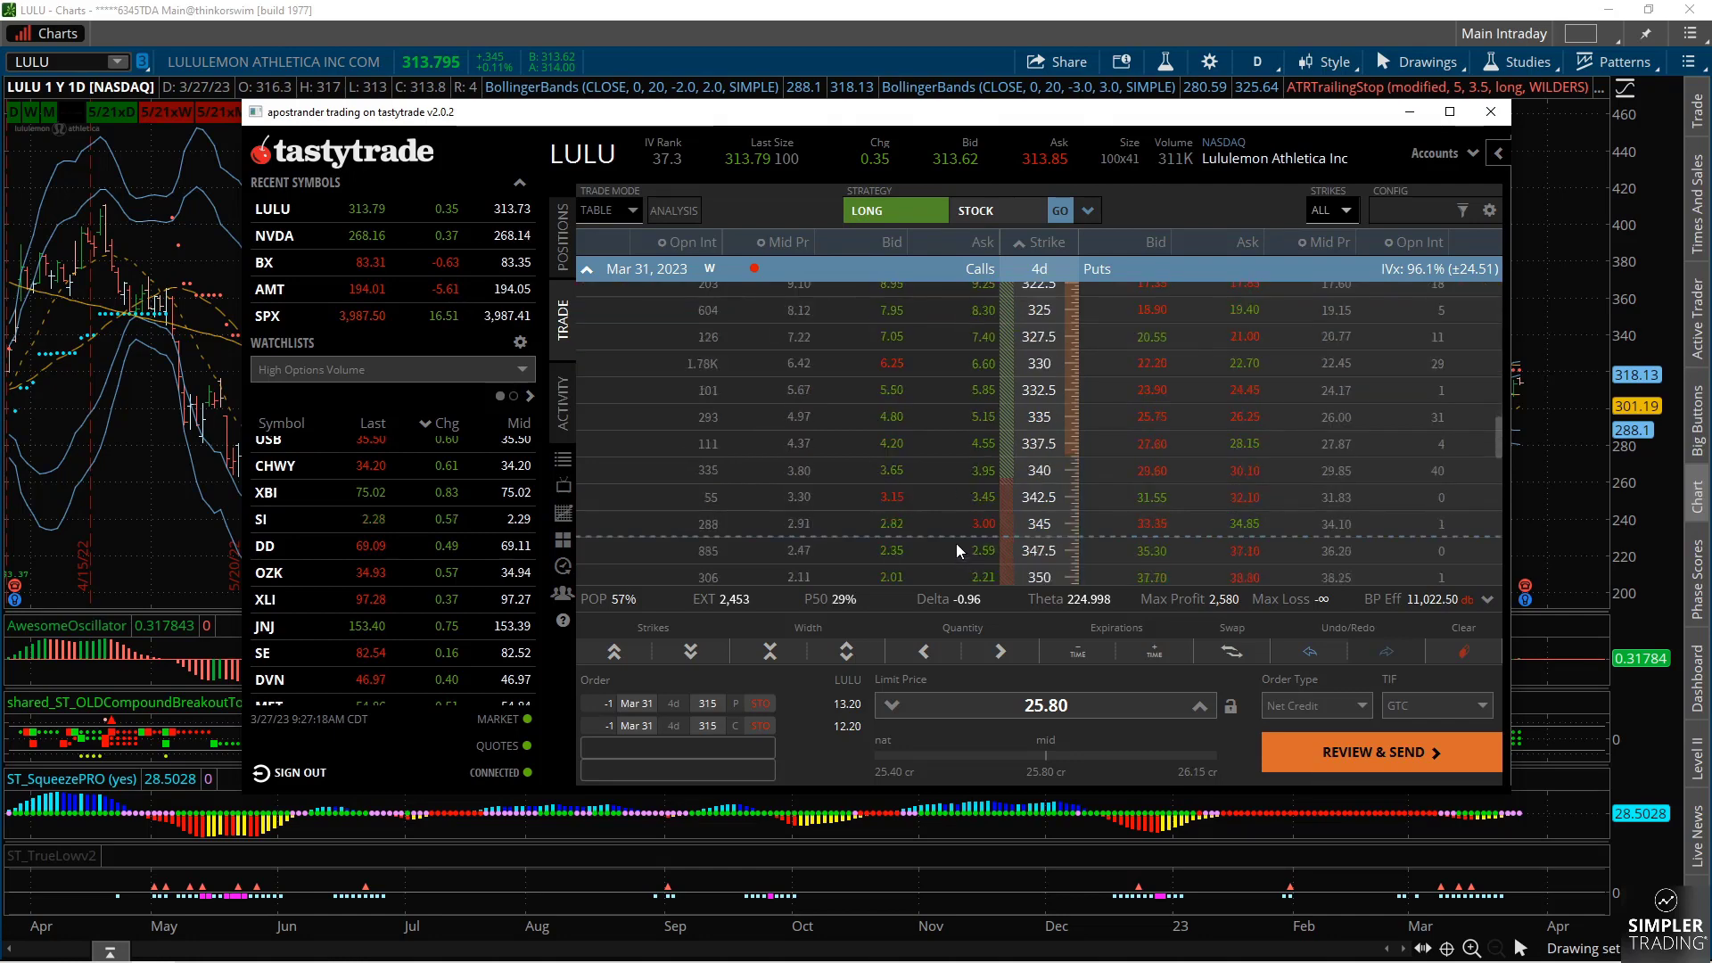
click(981, 470)
scroll(1001, 473, up, 3)
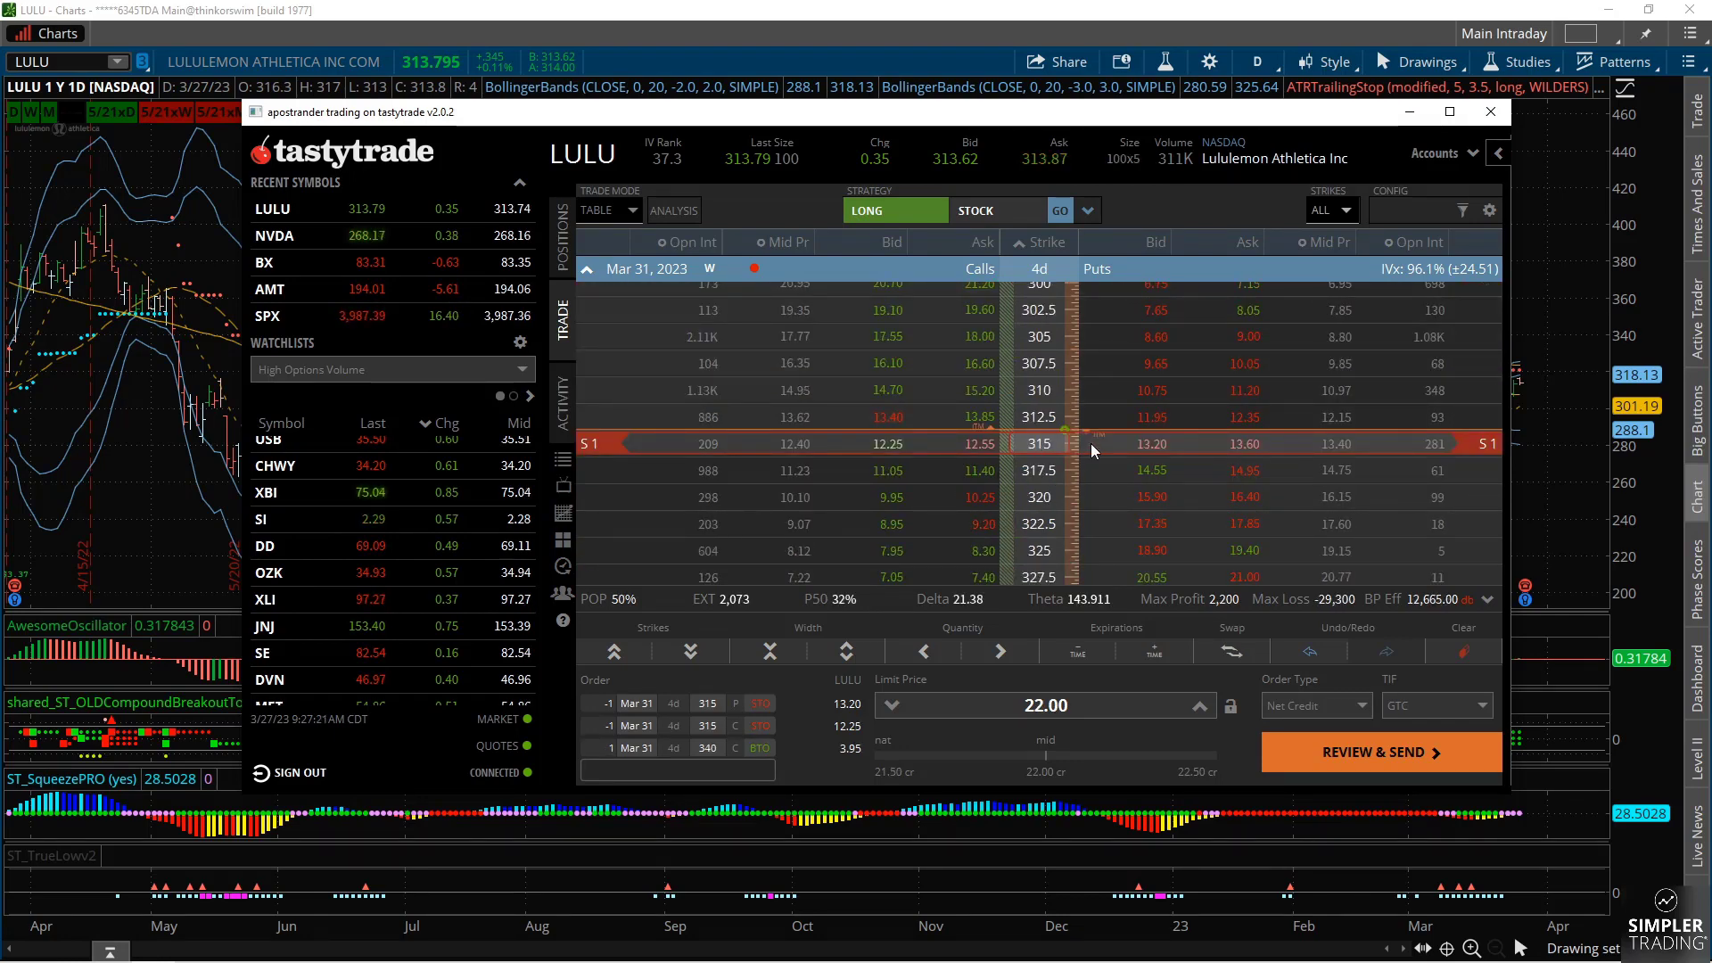
scroll(1106, 444, up, 1)
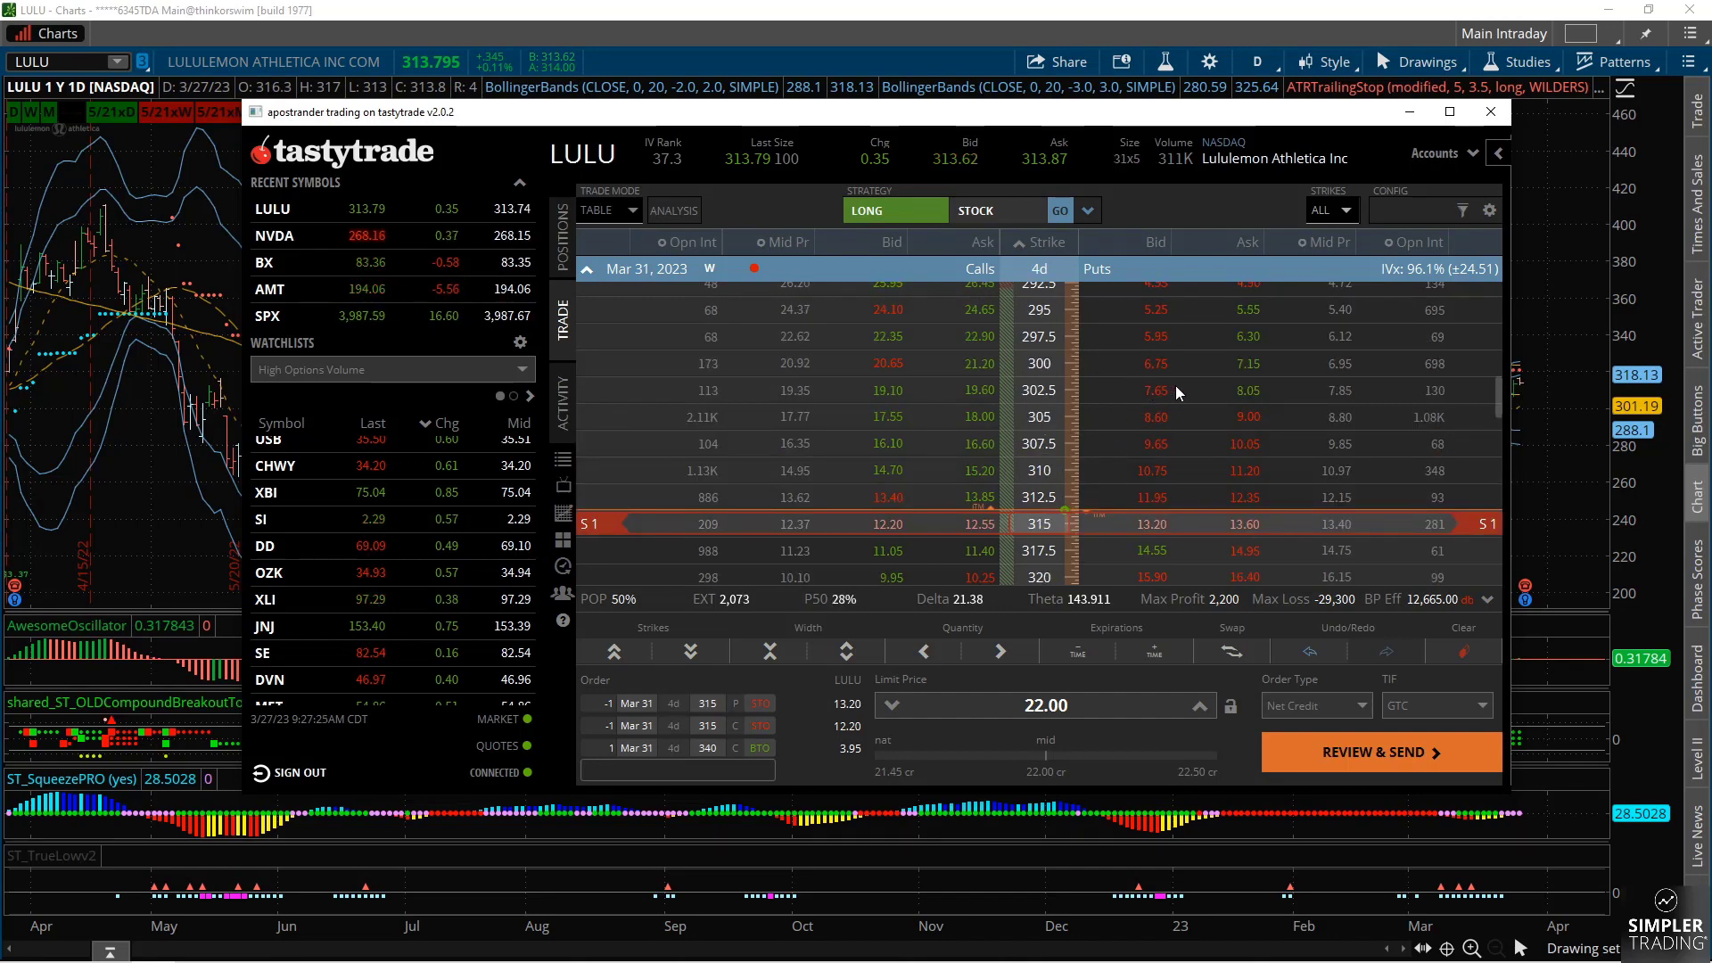
scroll(1175, 385, up, 1)
click(1151, 337)
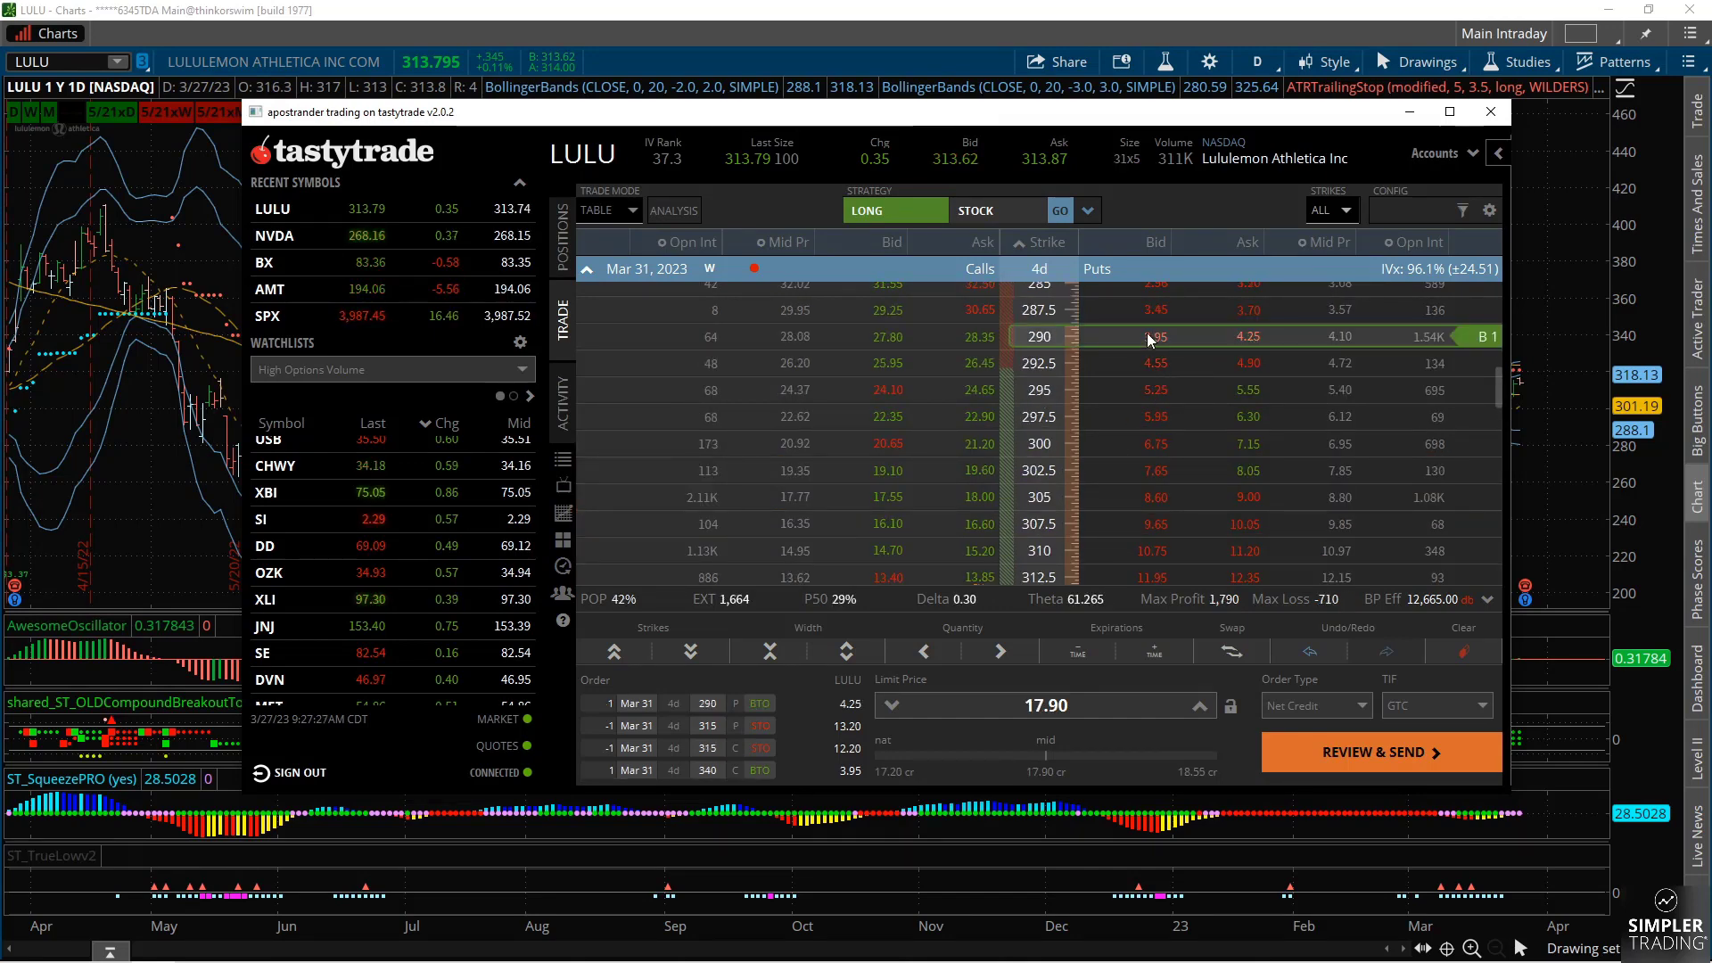
scroll(1143, 361, down, 2)
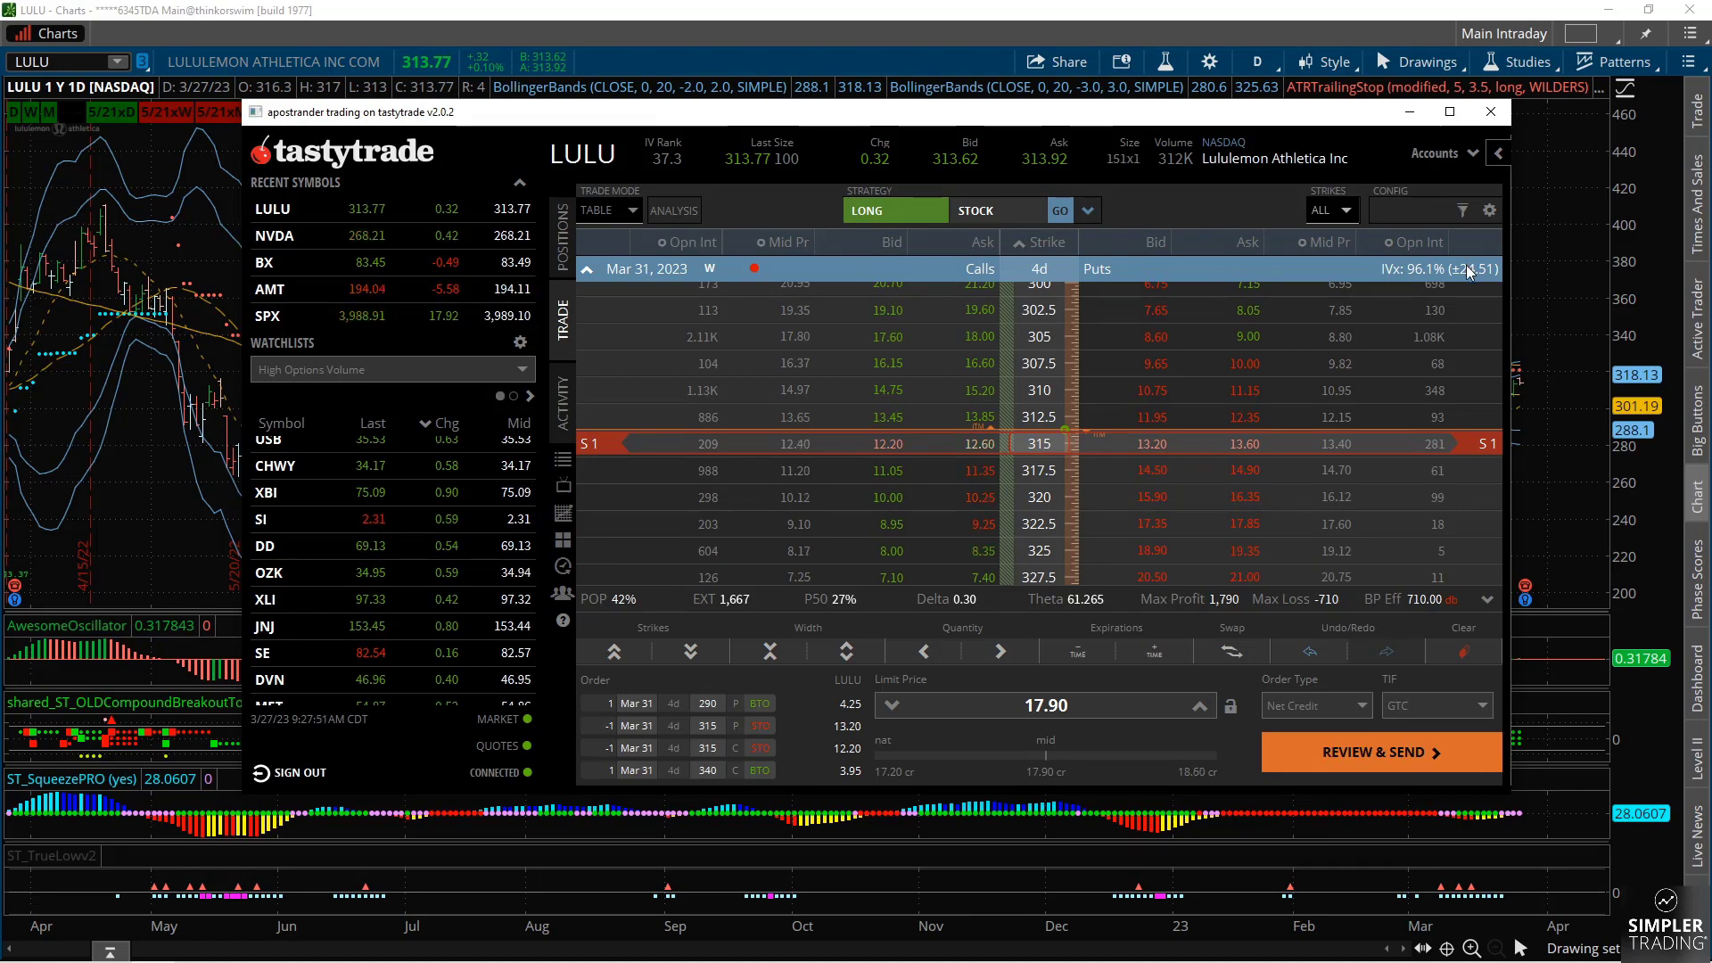
scroll(915, 454, down, 3)
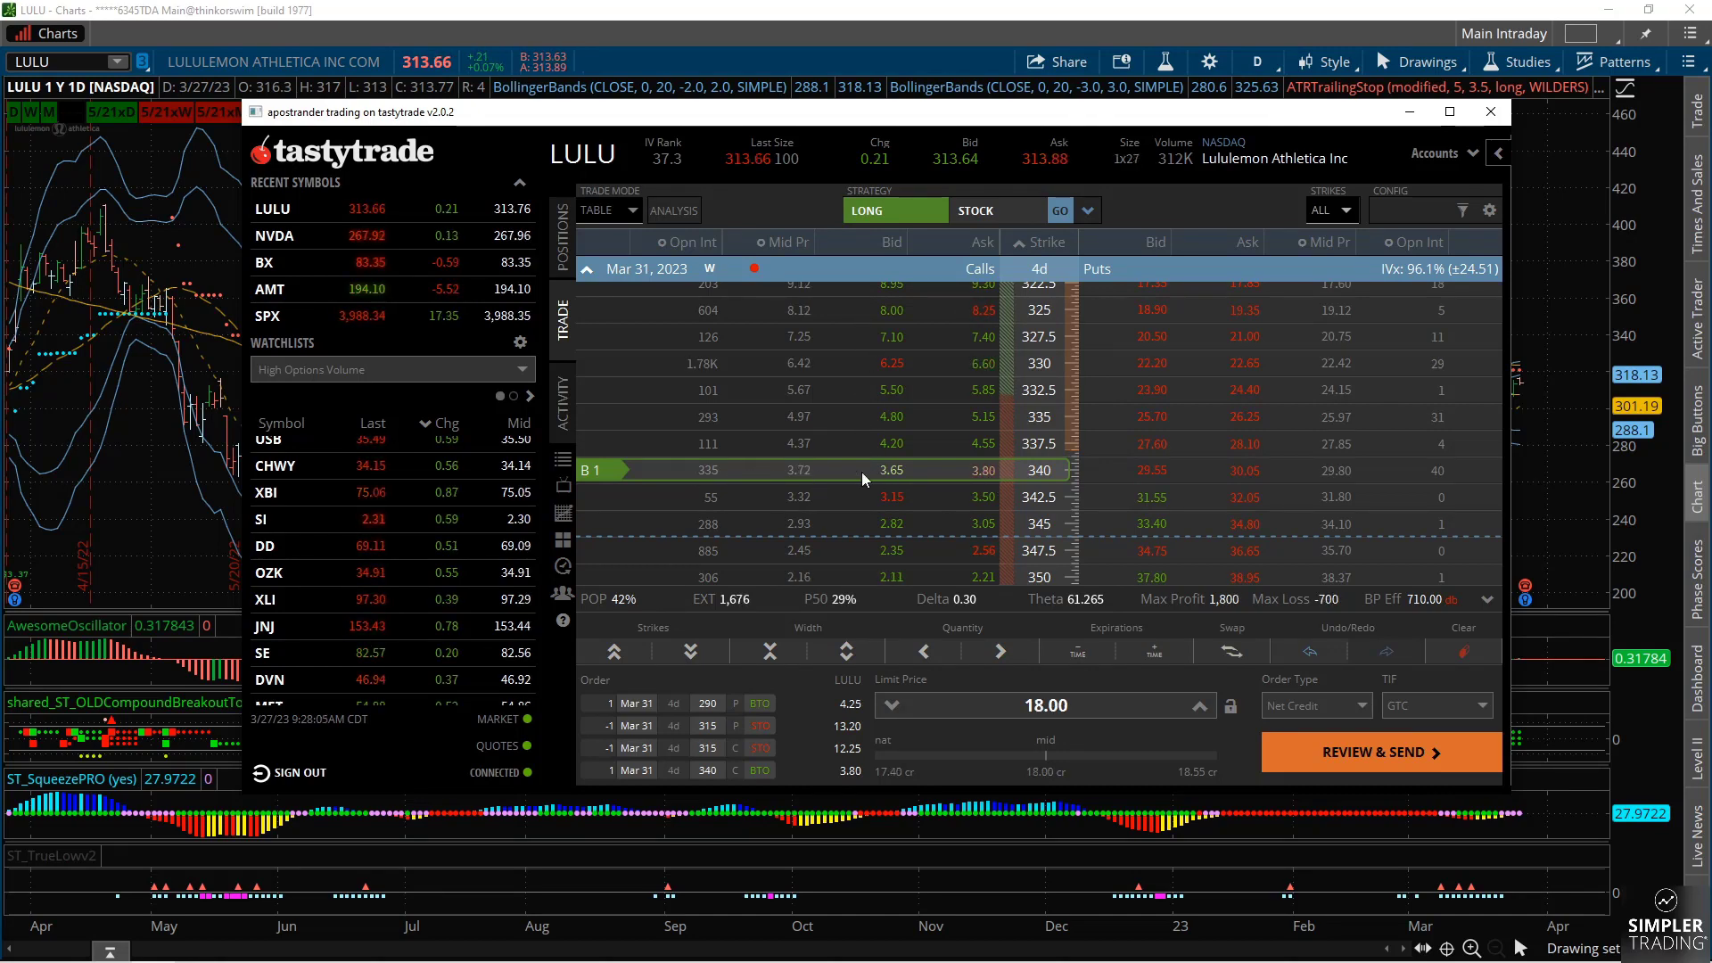
scroll(1183, 458, up, 5)
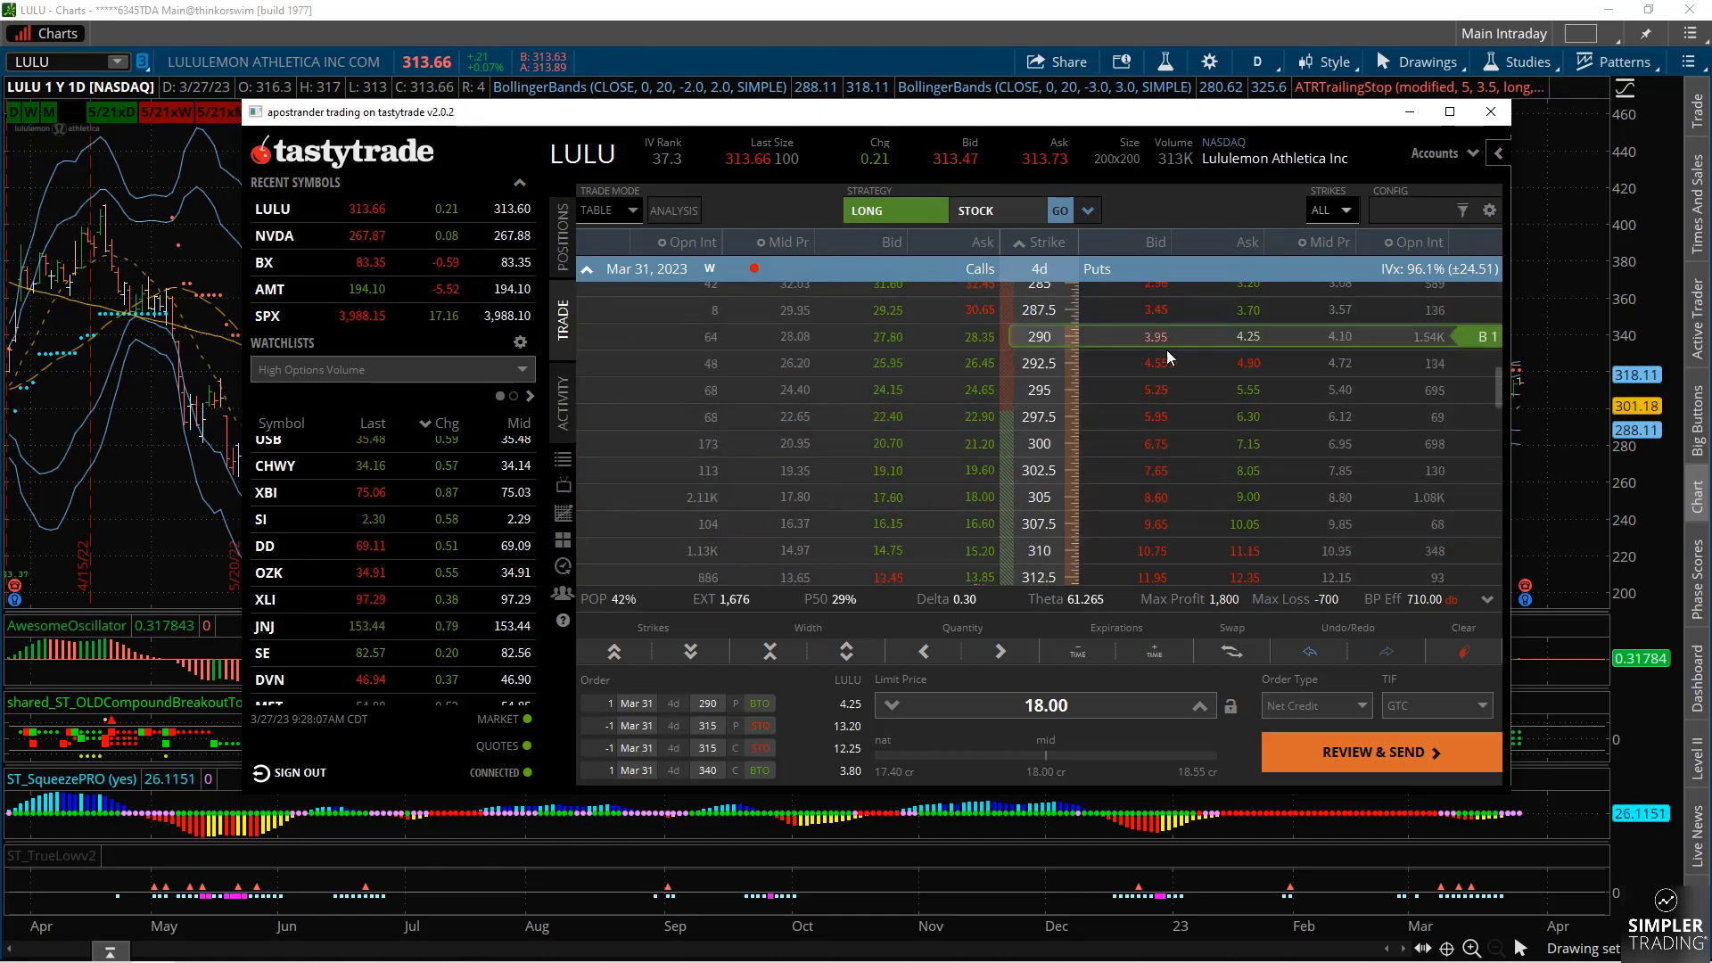
scroll(1135, 425, down, 5)
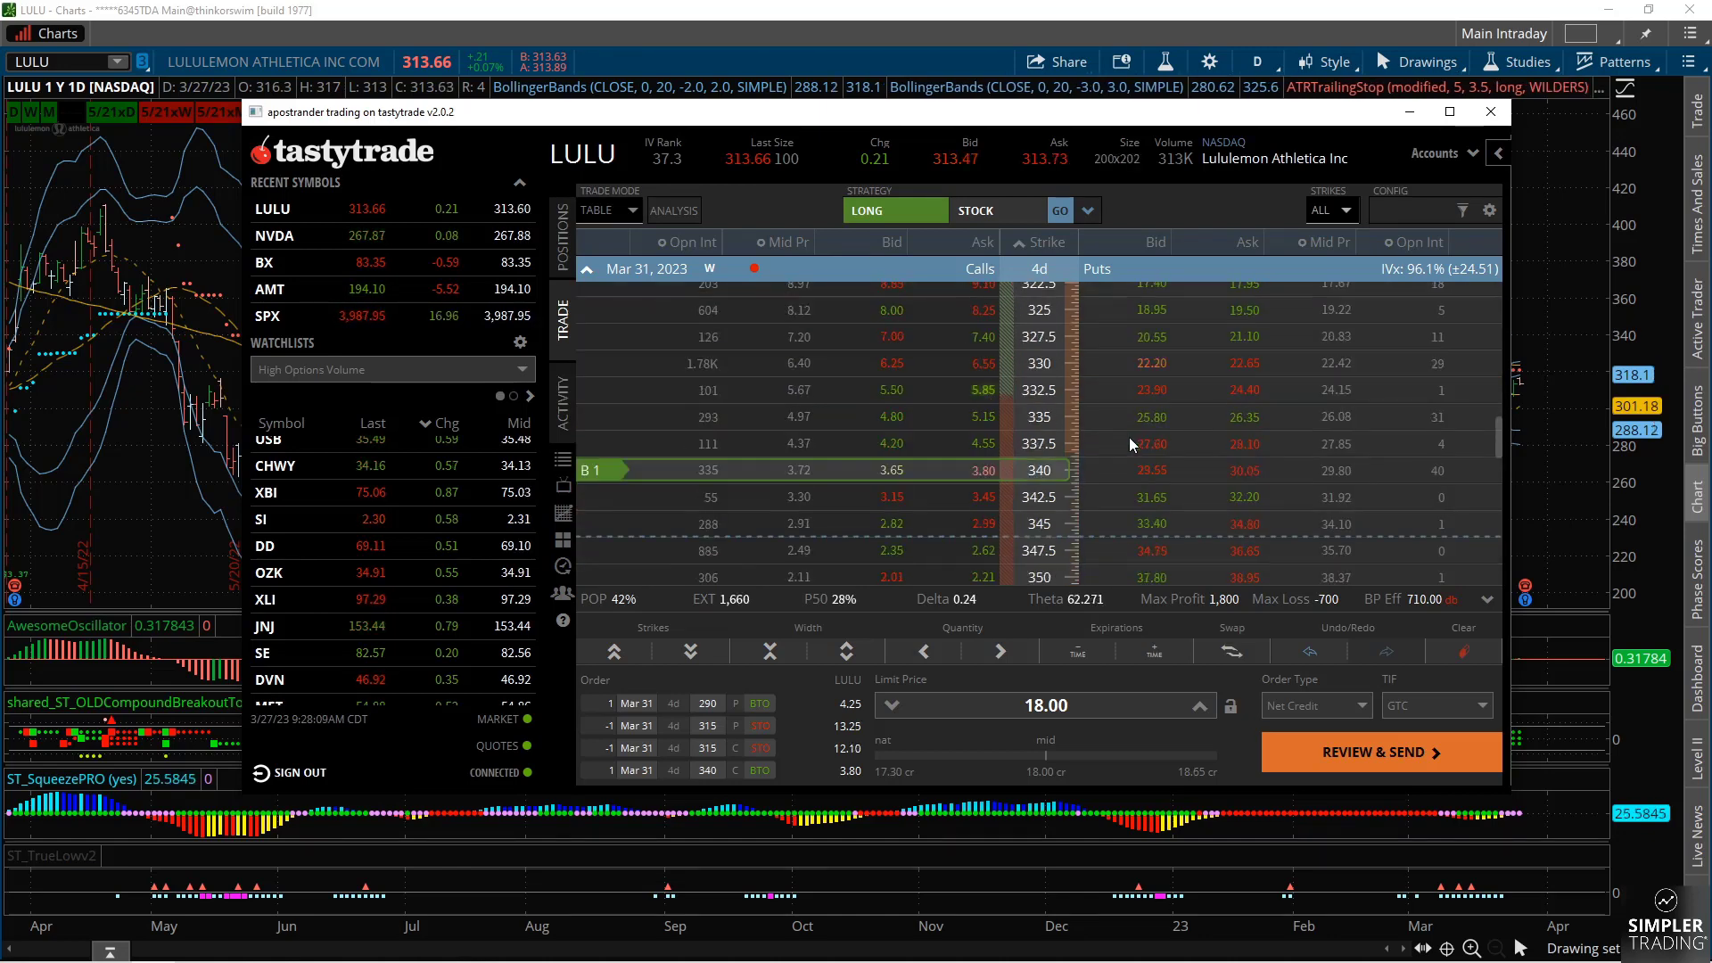
scroll(1129, 438, up, 4)
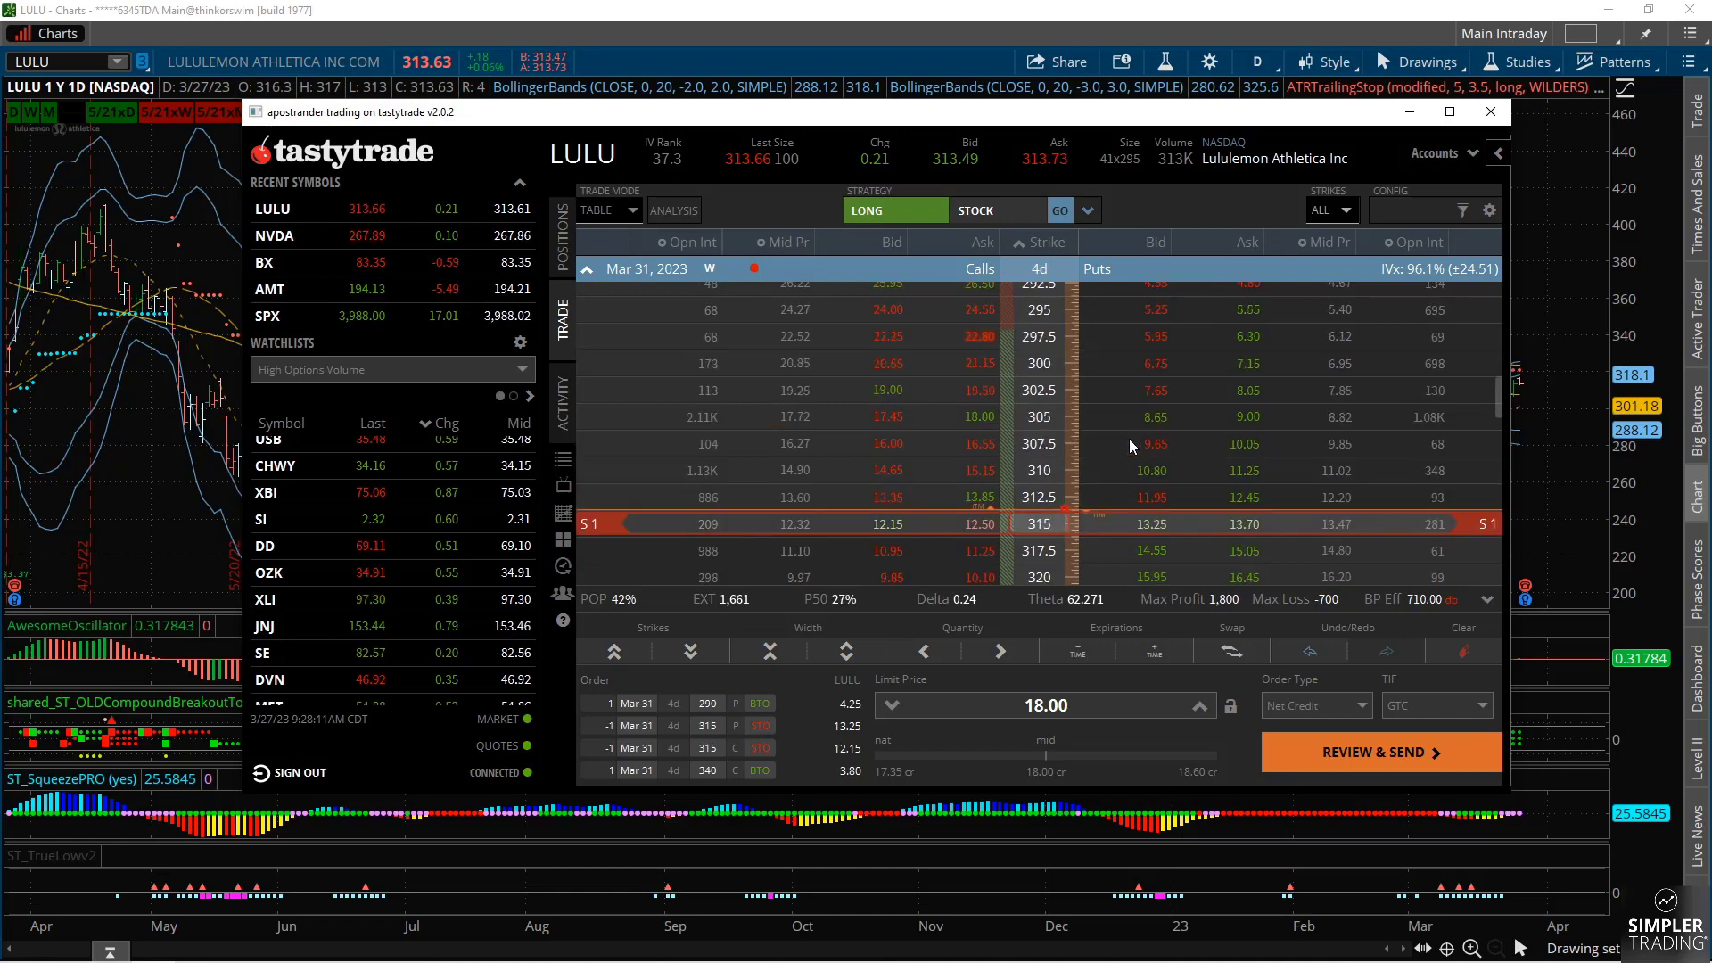
scroll(1129, 443, down, 5)
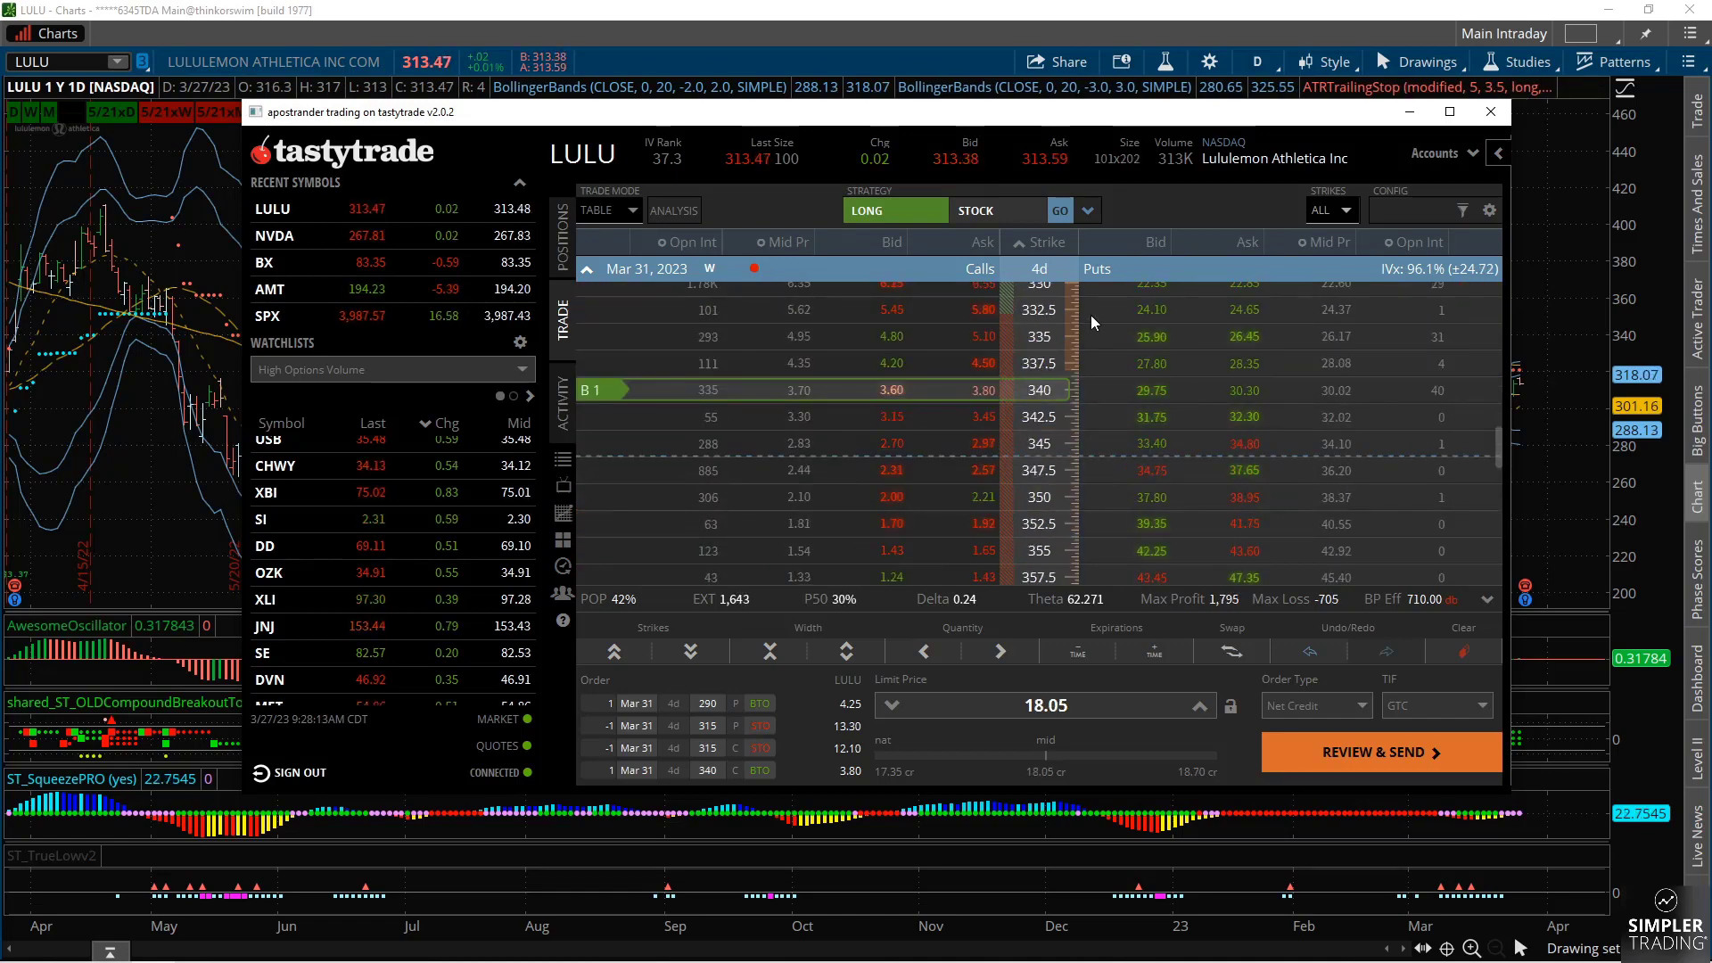
scroll(1105, 400, up, 6)
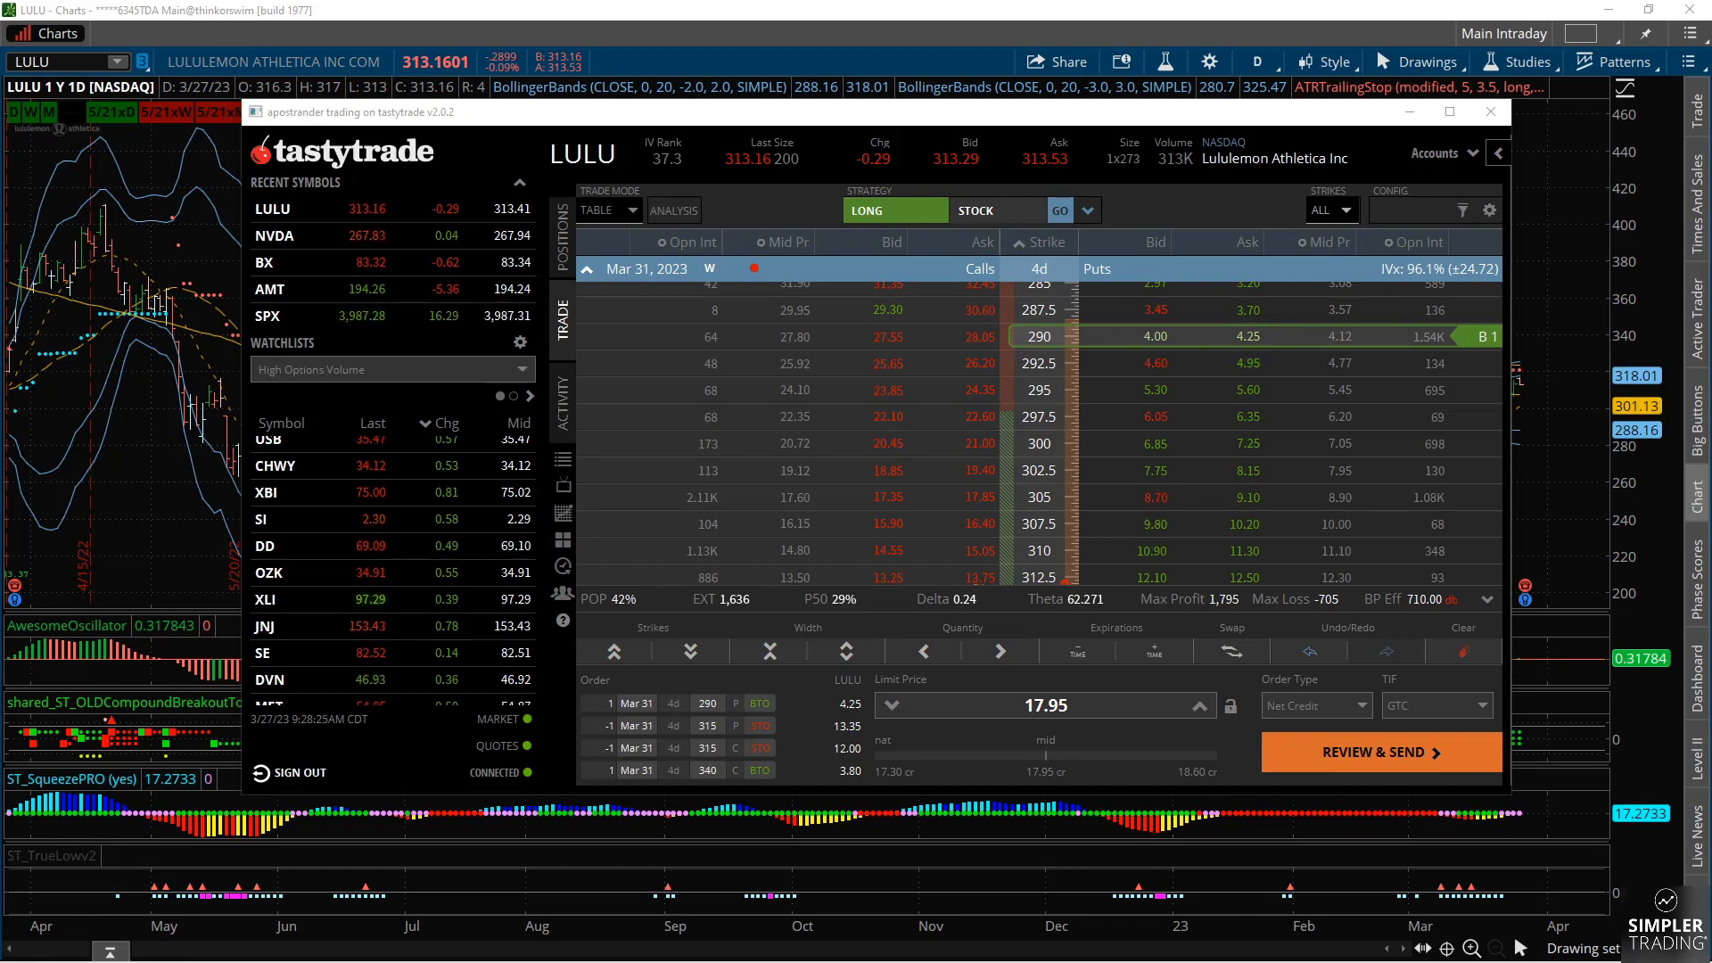
- Delete the 290 put, 315 put, 315 call and 340 call legs, then return to the thinkorswim chart
click(1146, 339)
scroll(1158, 446, down, 2)
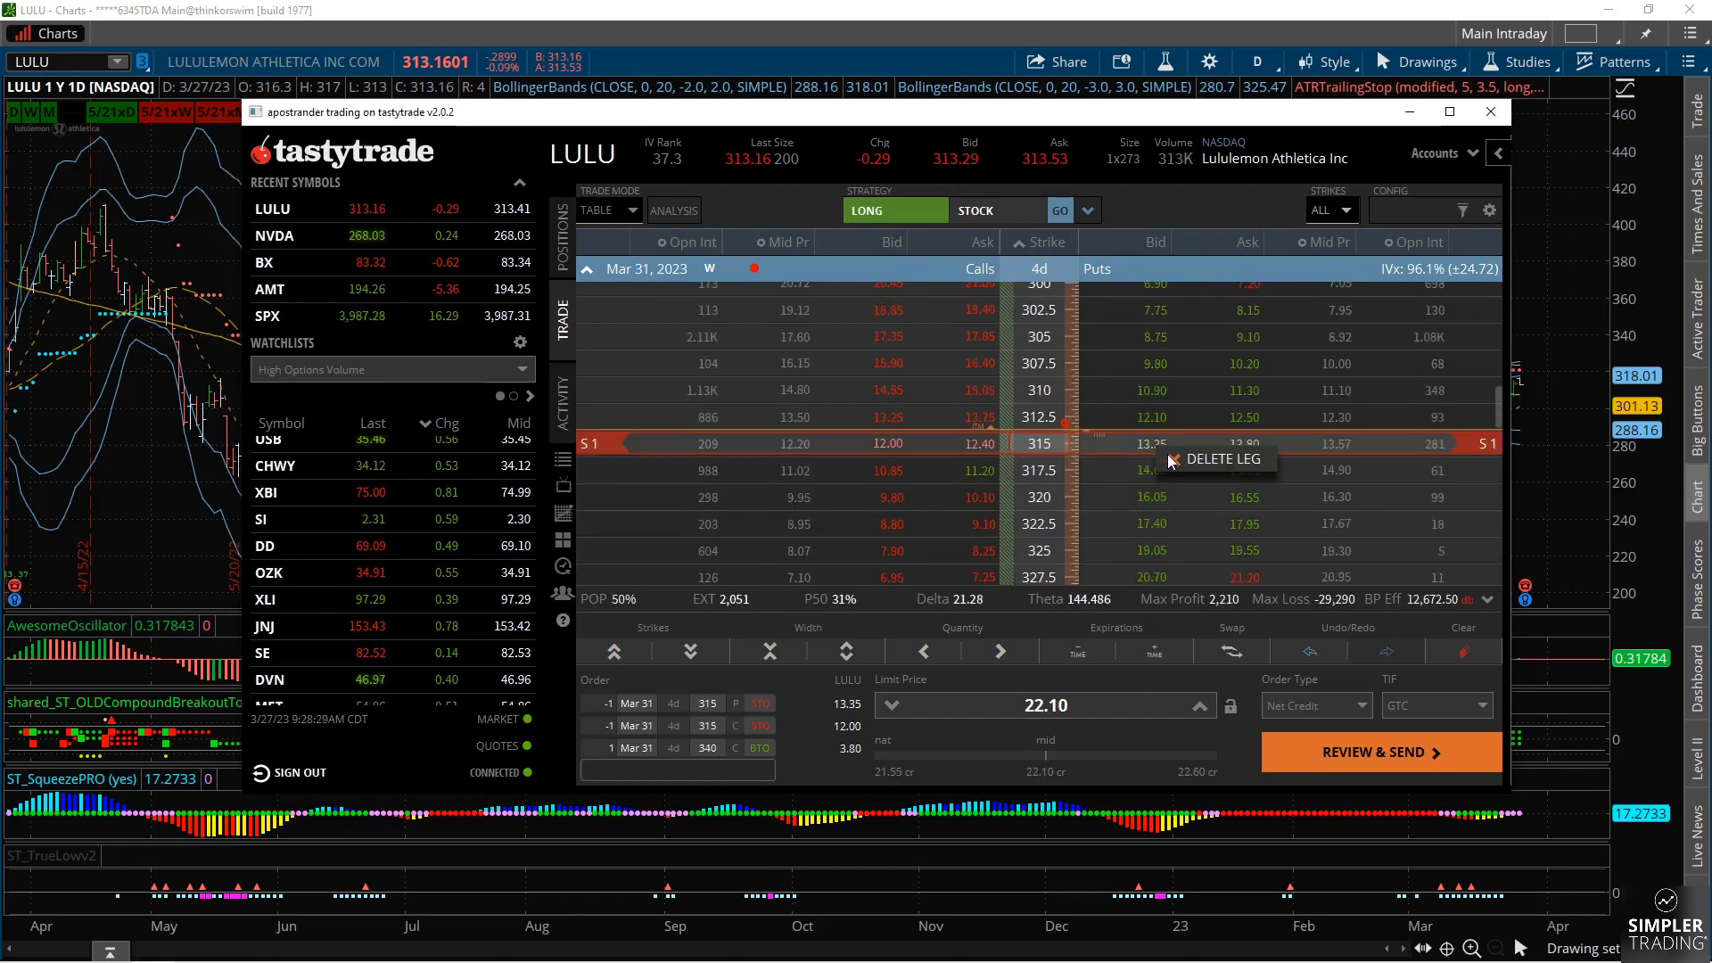
click(1171, 460)
click(961, 443)
scroll(965, 462, down, 3)
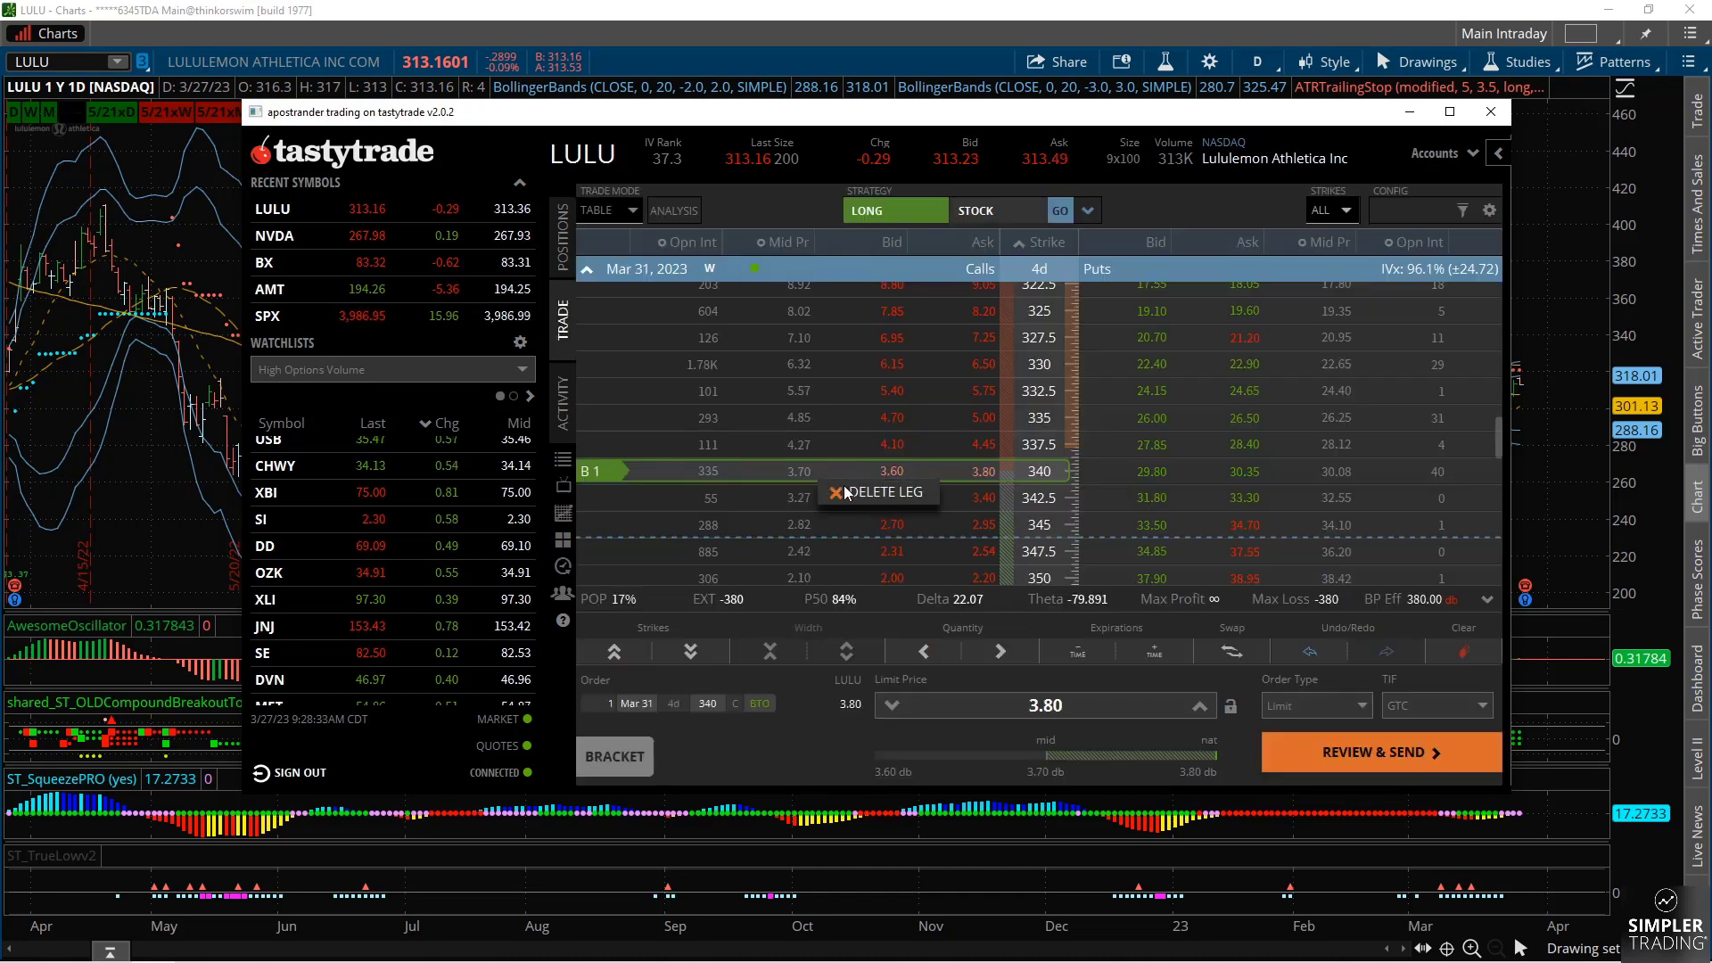
click(846, 493)
click(1589, 460)
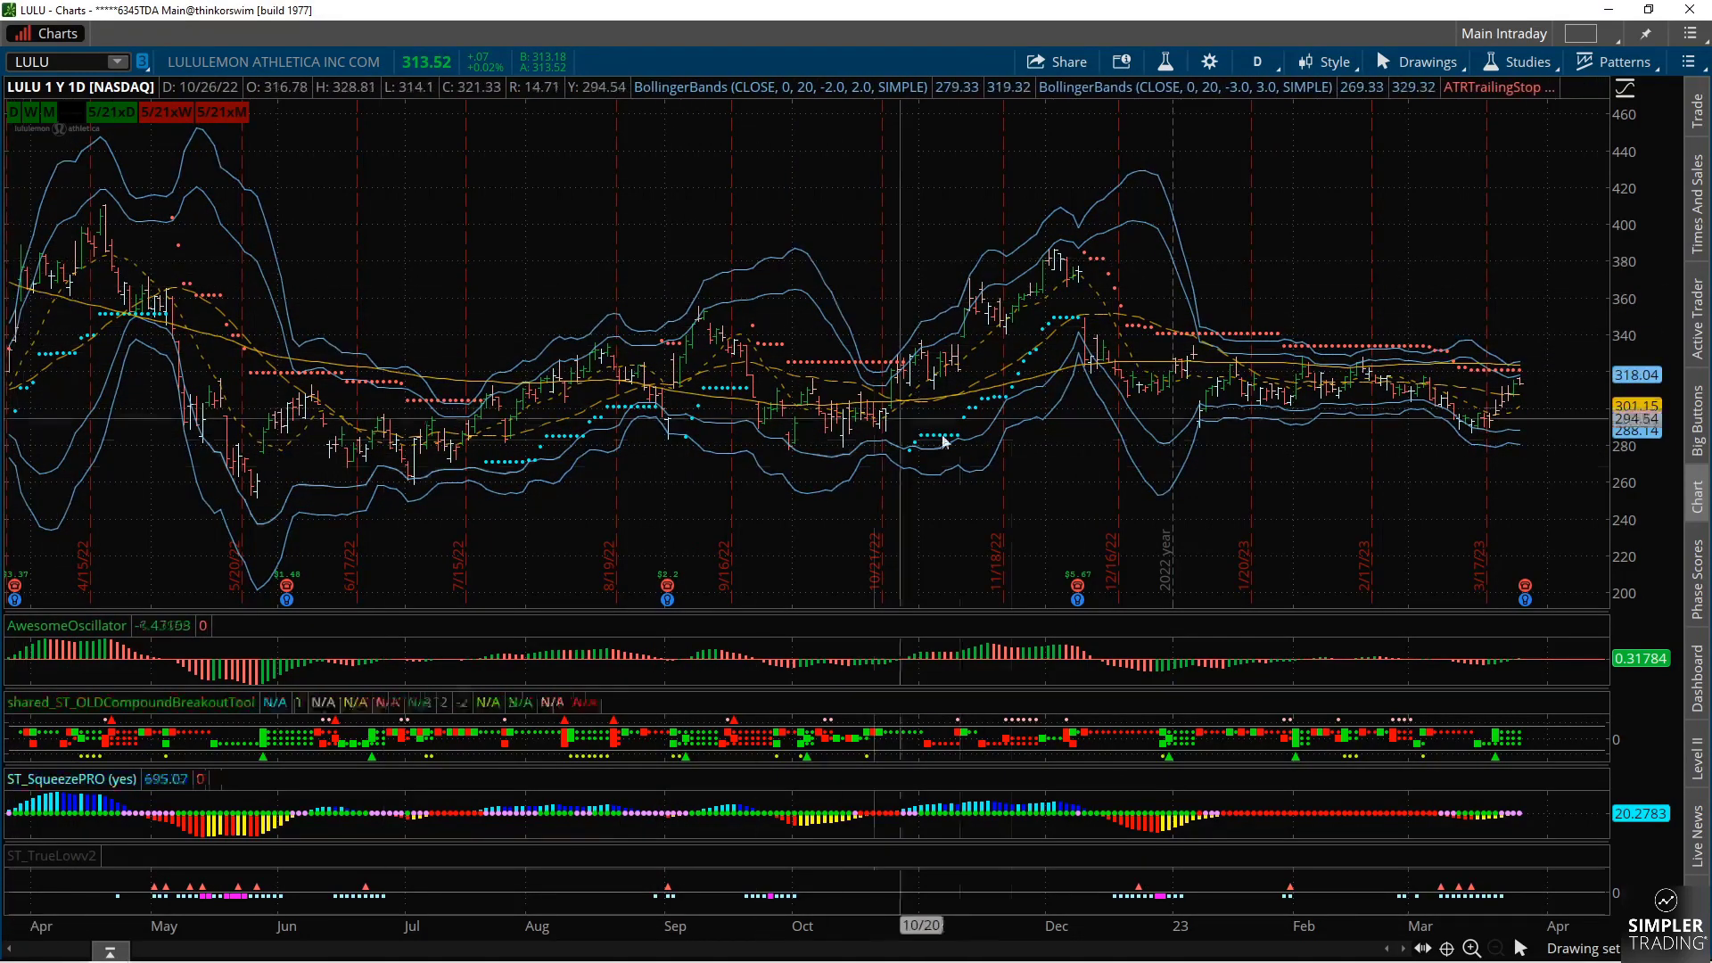
- Restore the tastytrade window over the thinkorswim chart from the taskbar
mouse_move(283, 944)
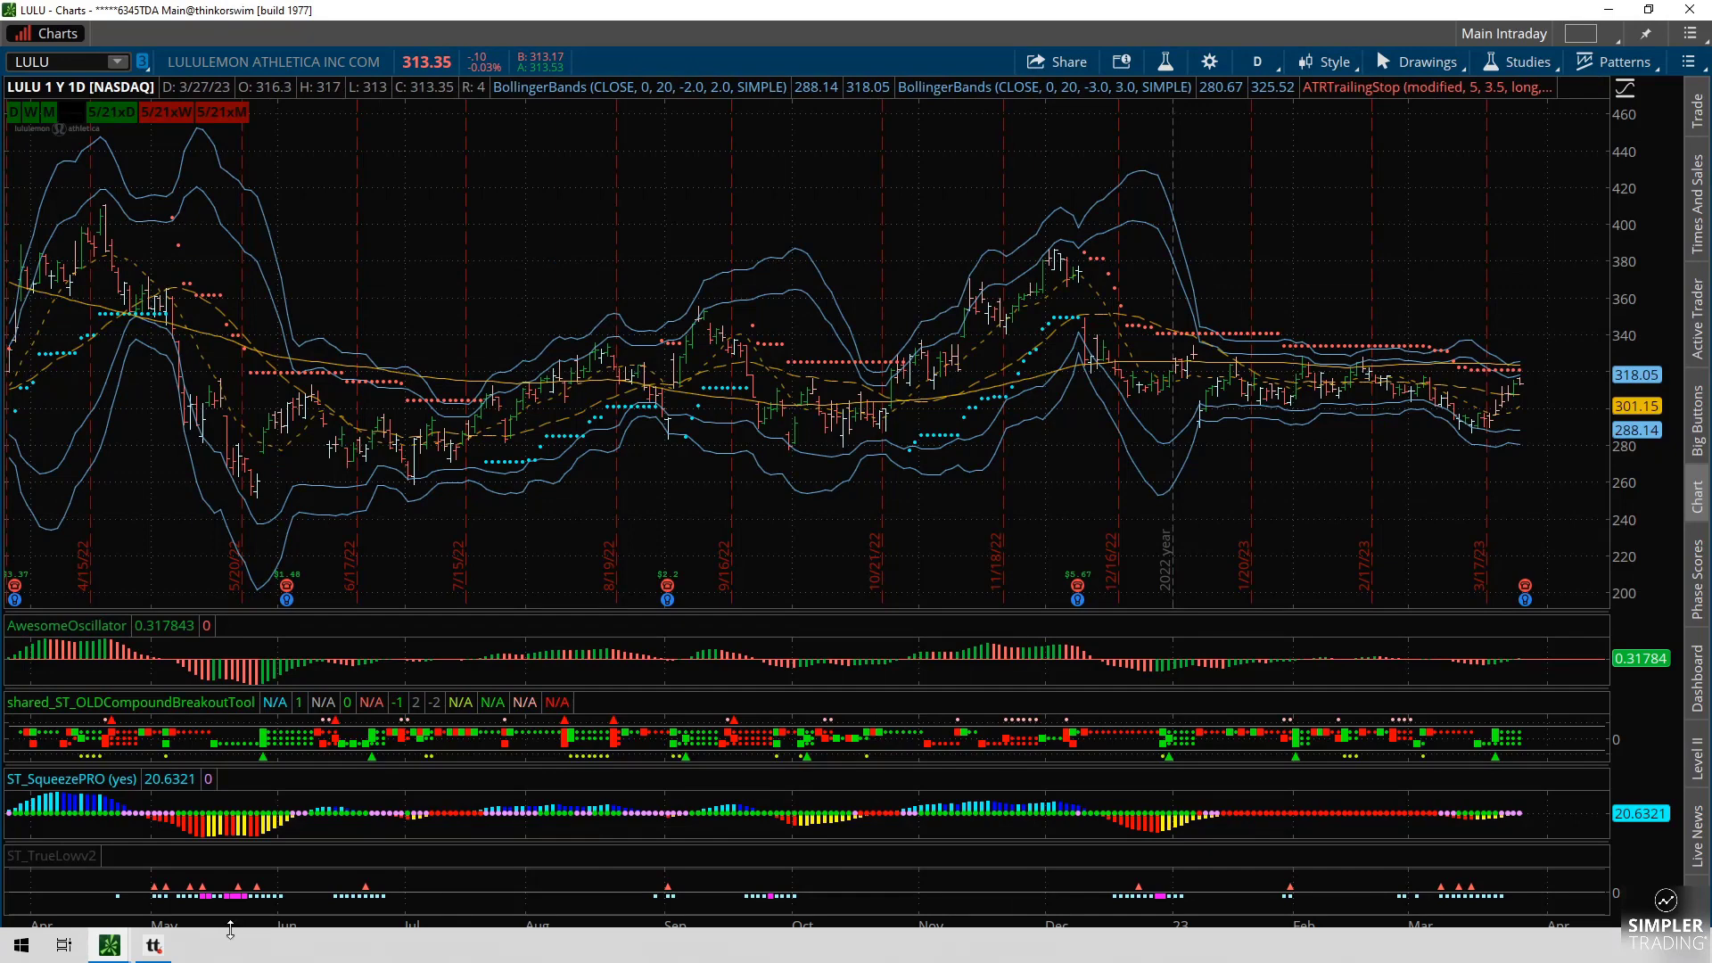
click(153, 946)
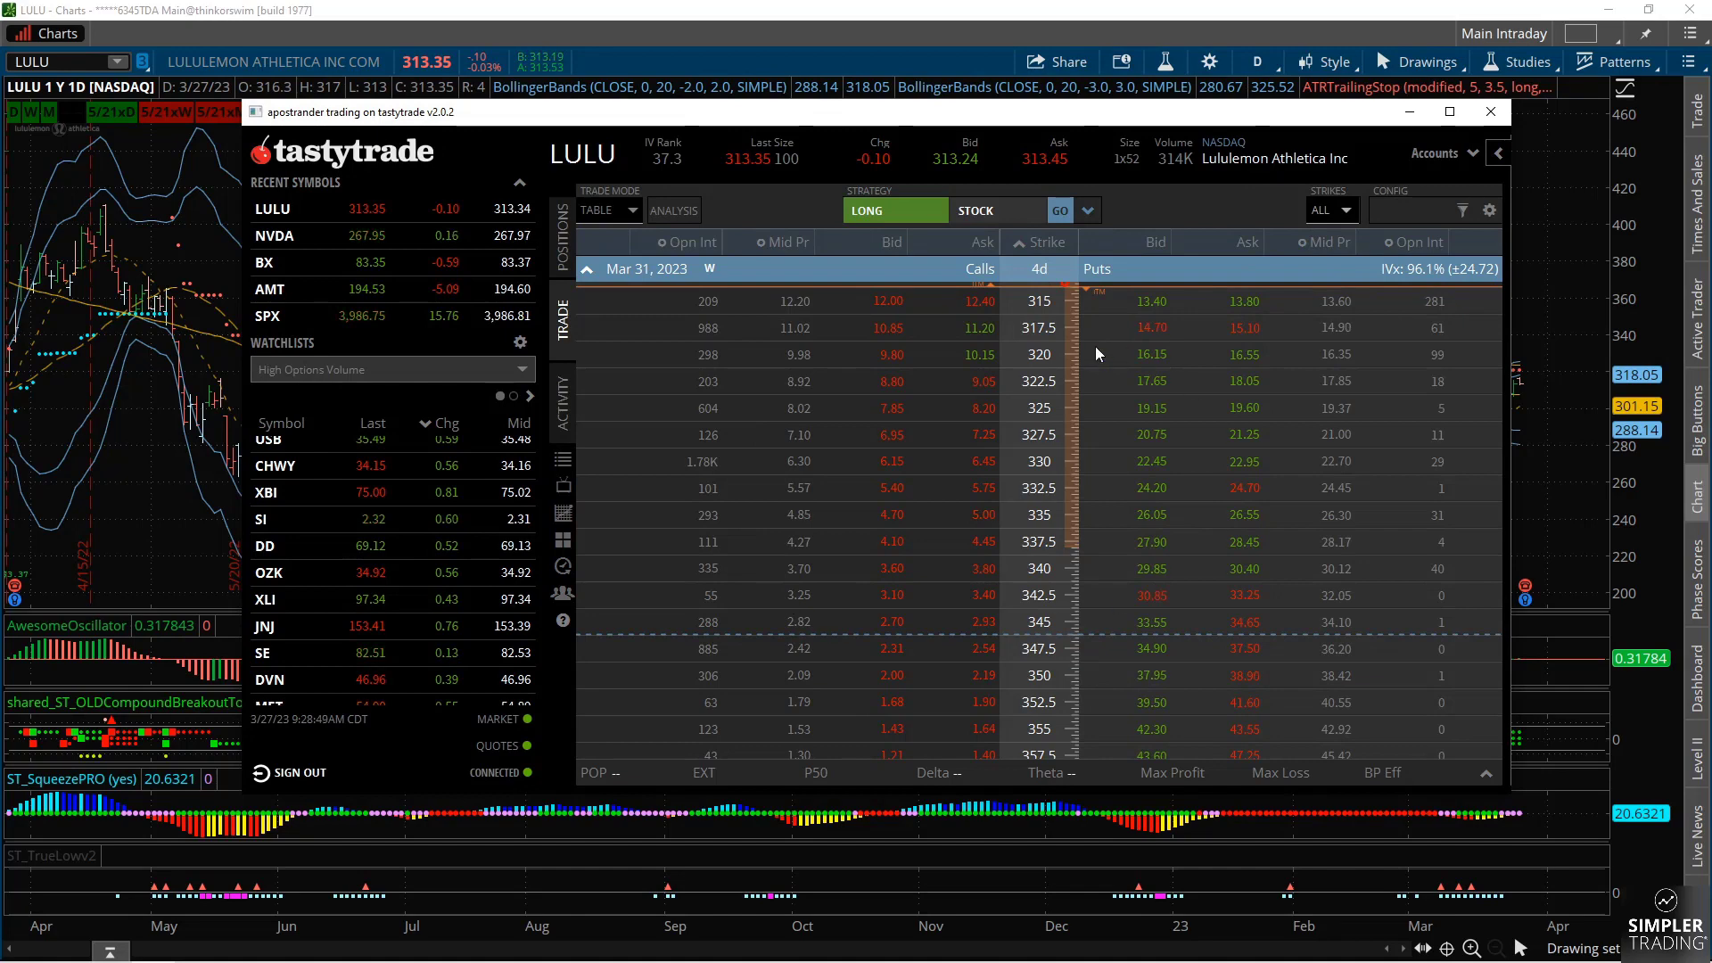
- Stage a call butterfly selling two 340 calls and buying the 330 and 345 calls for 1.64 debit
click(889, 574)
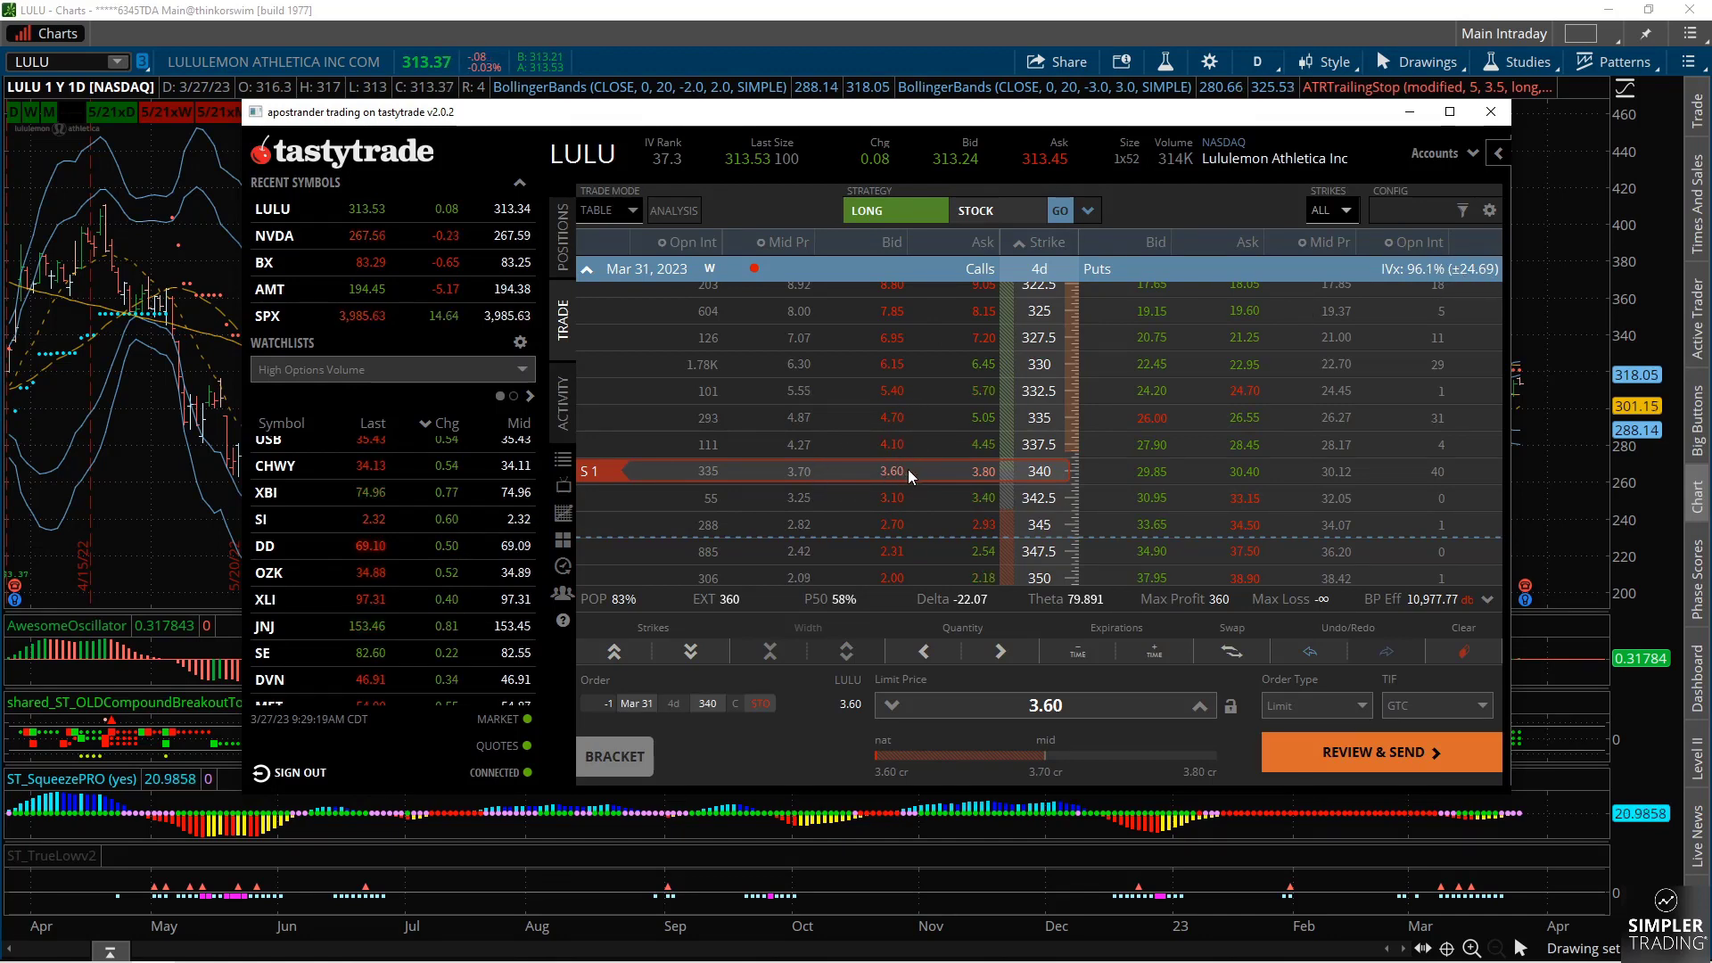
click(978, 362)
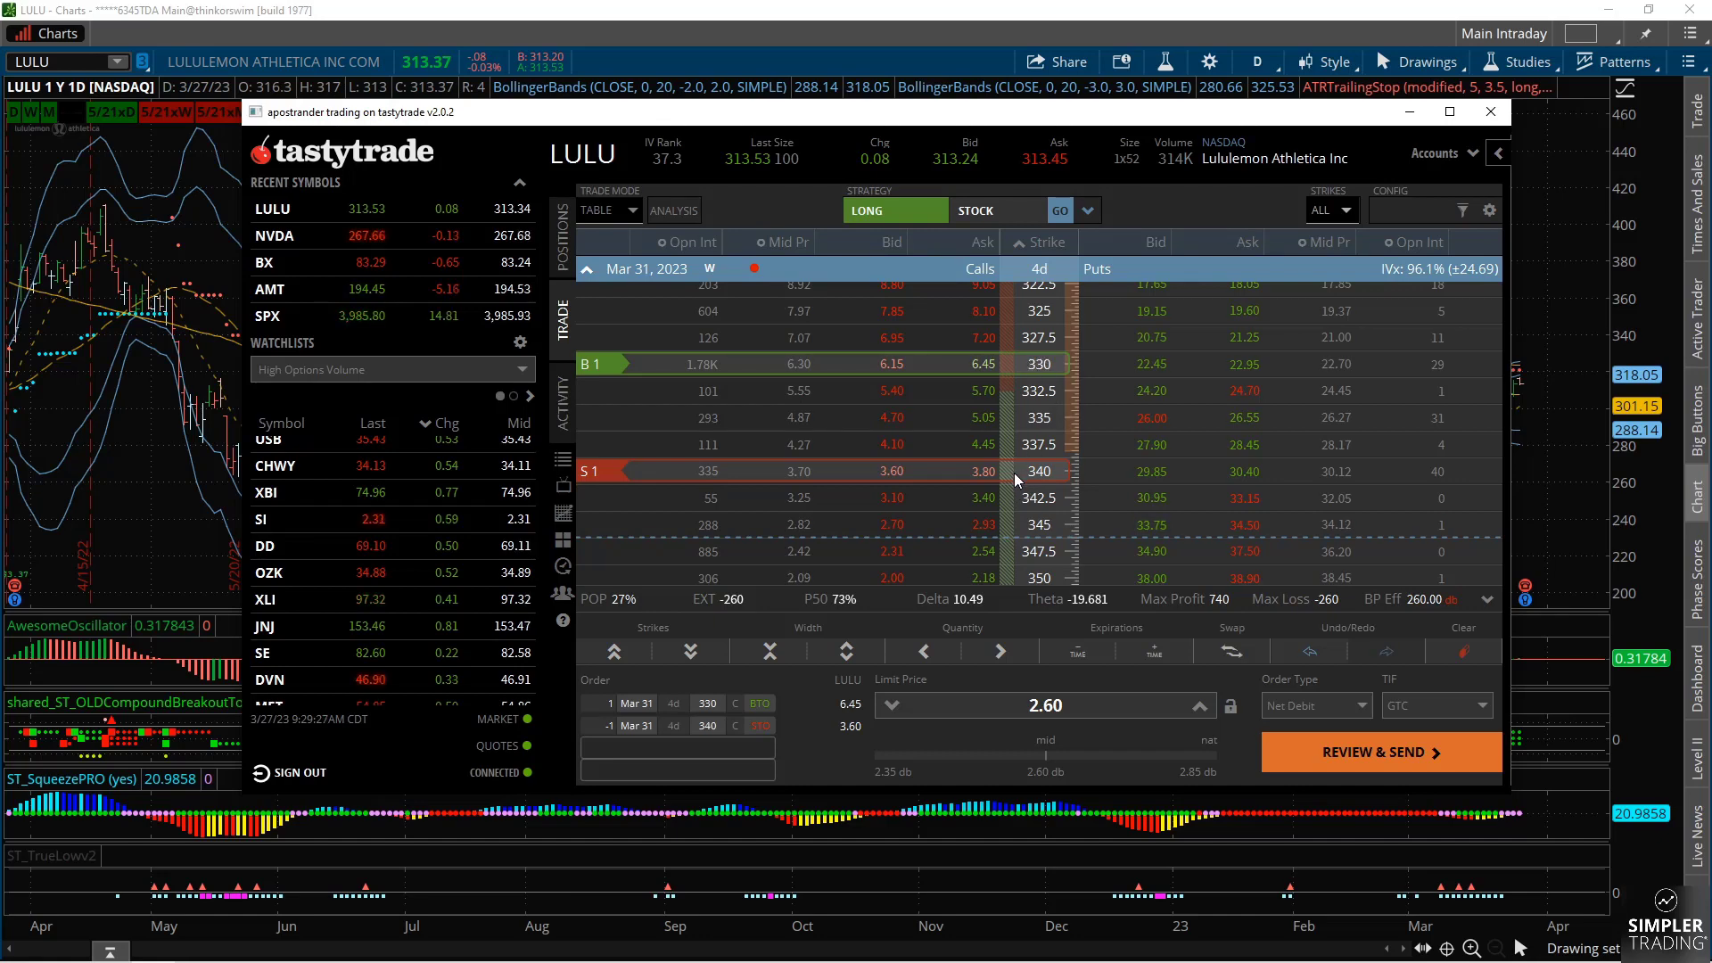
click(947, 470)
click(984, 524)
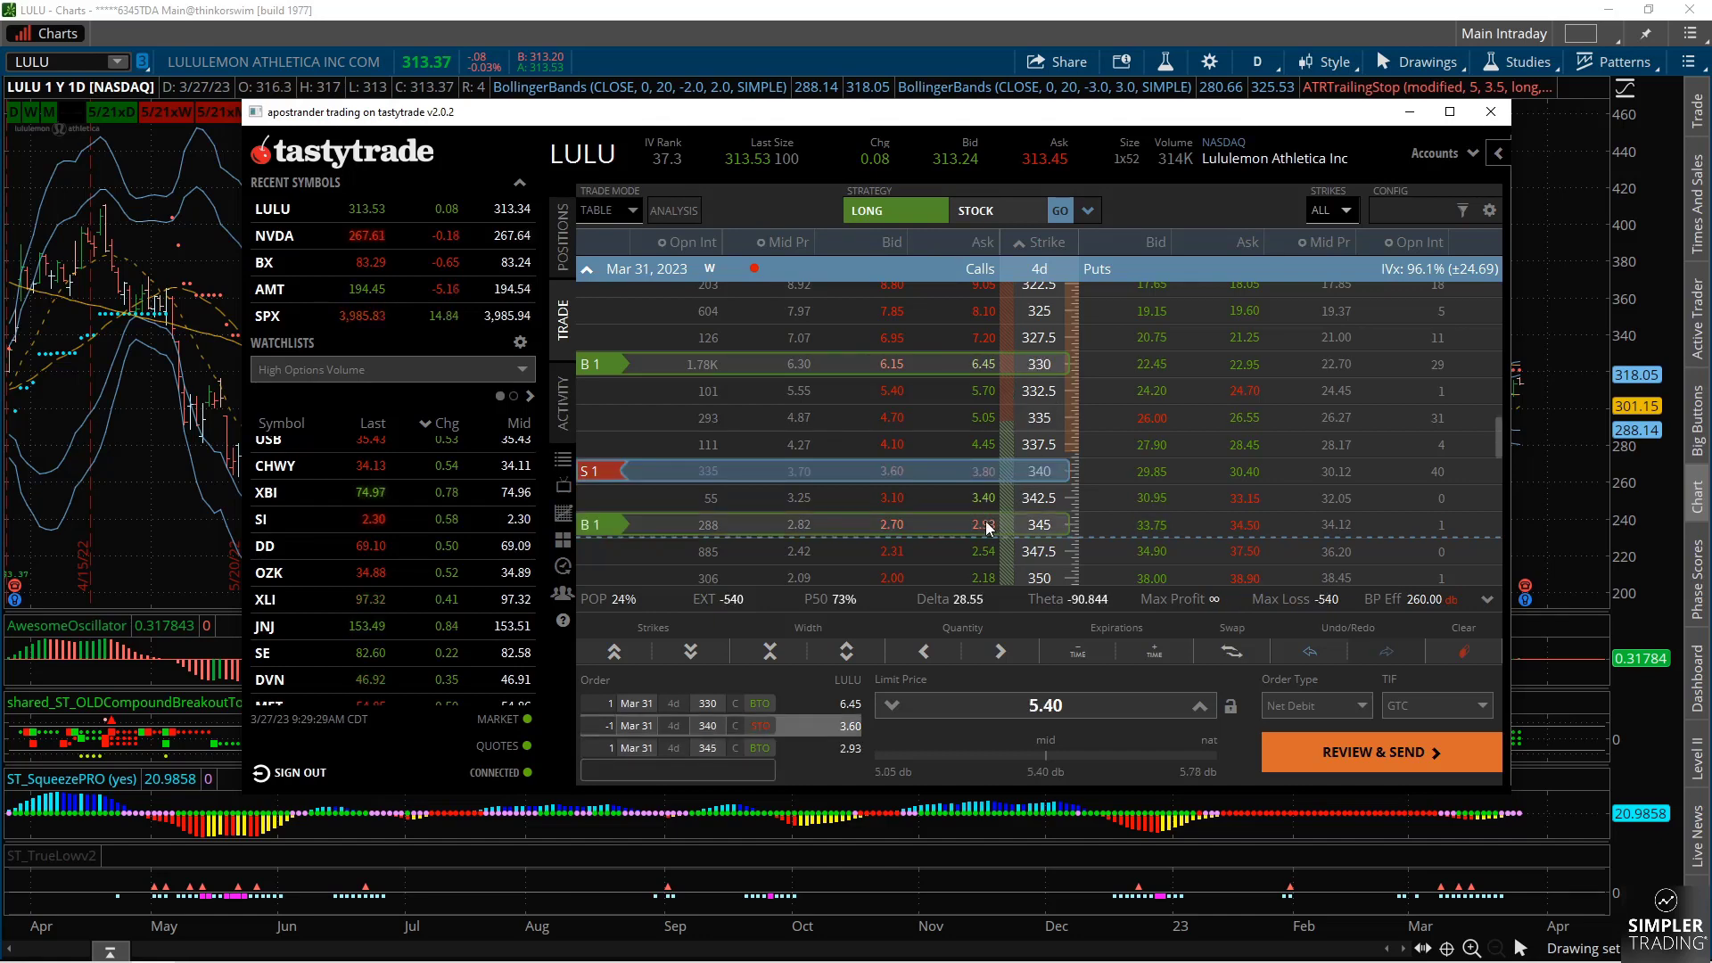
click(1000, 652)
click(909, 482)
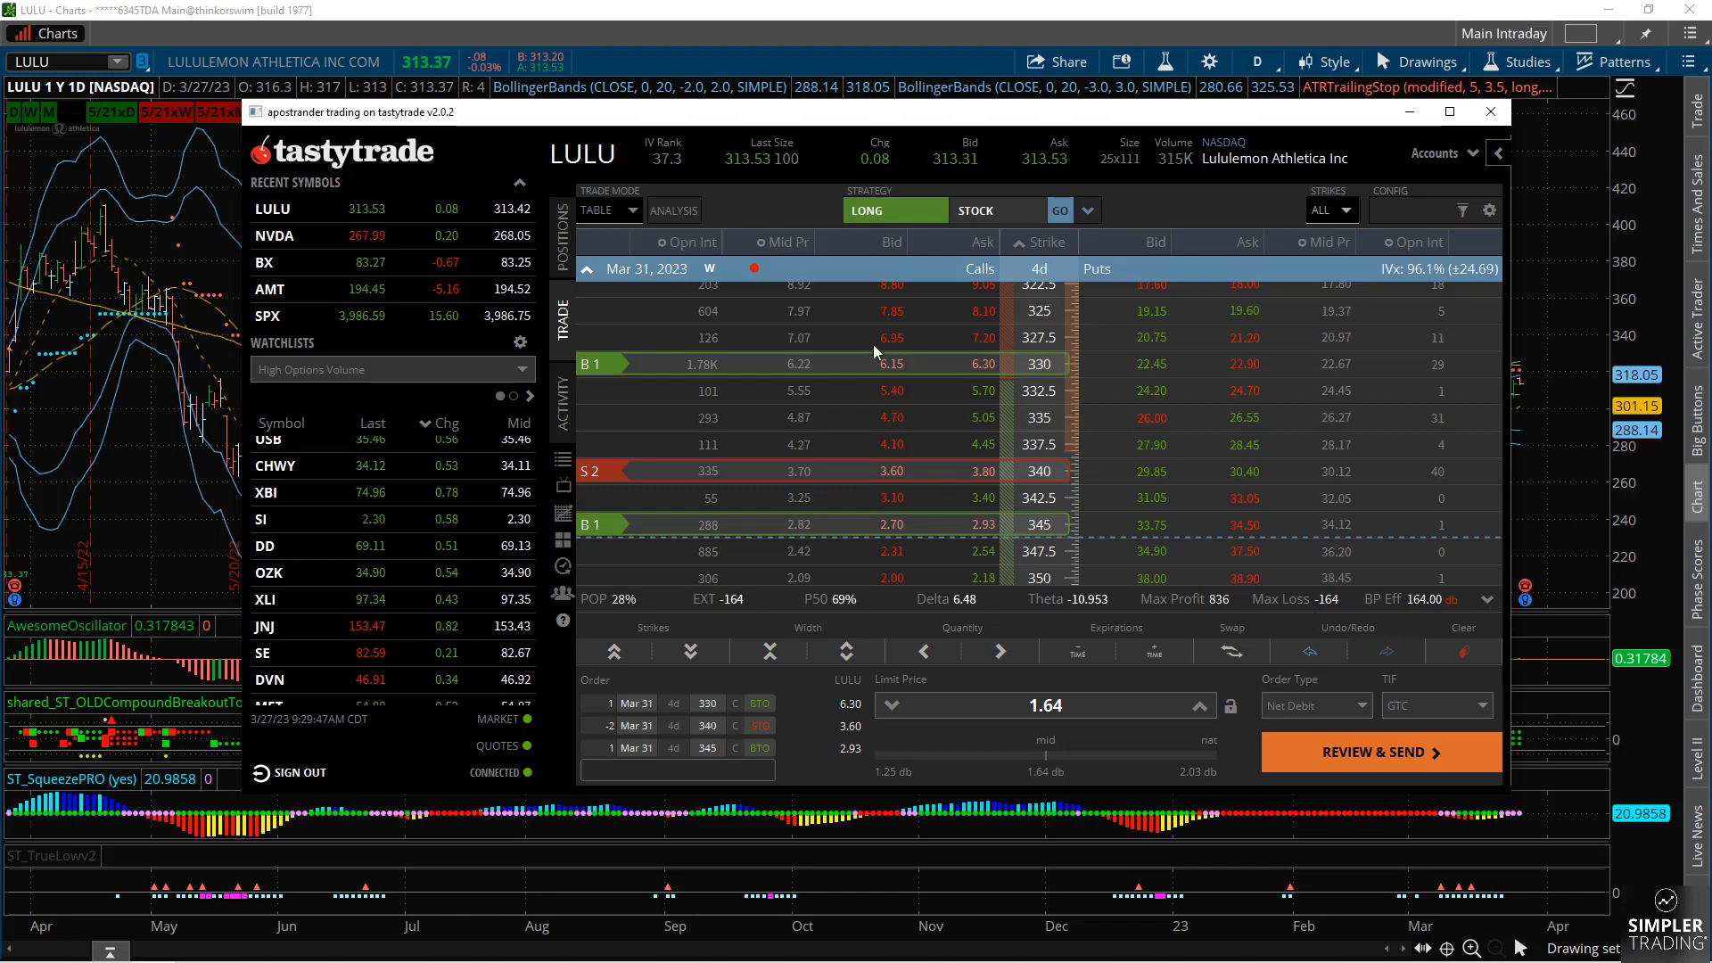
- Glance at the chart, then restore tastytrade showing the call butterfly at 1.70 debit
key(alt+Tab)
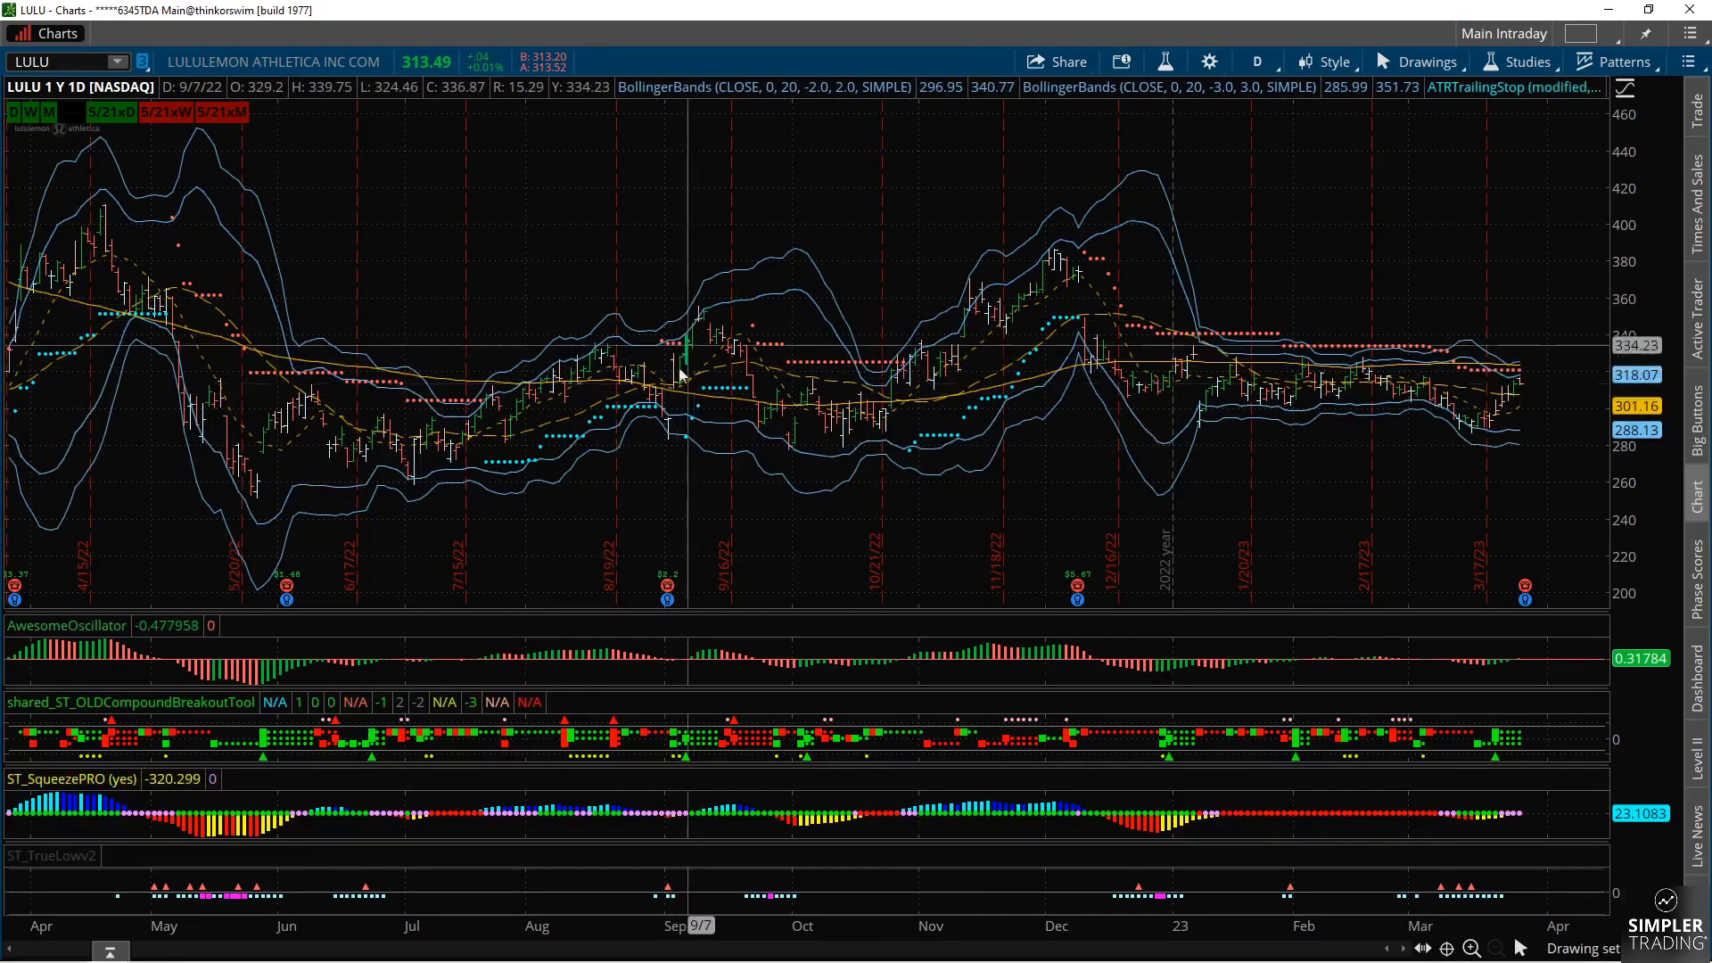
mouse_move(389, 959)
click(152, 955)
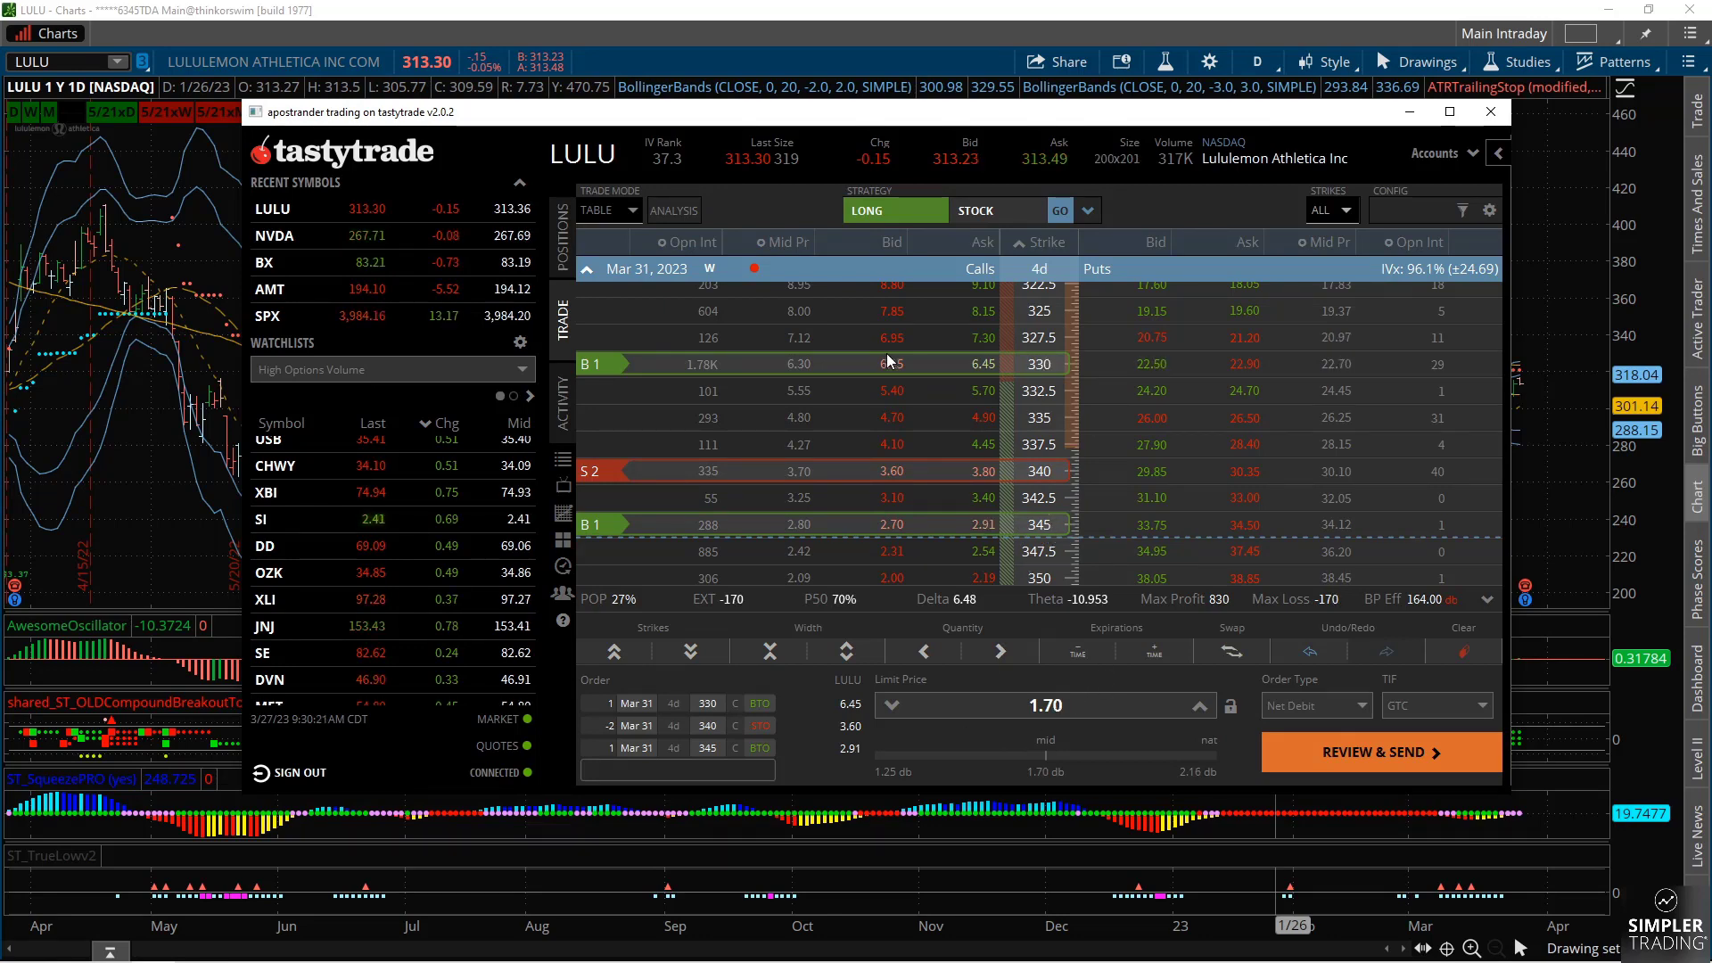
- Delete the 330, 340 and 345 call legs from the order
click(932, 365)
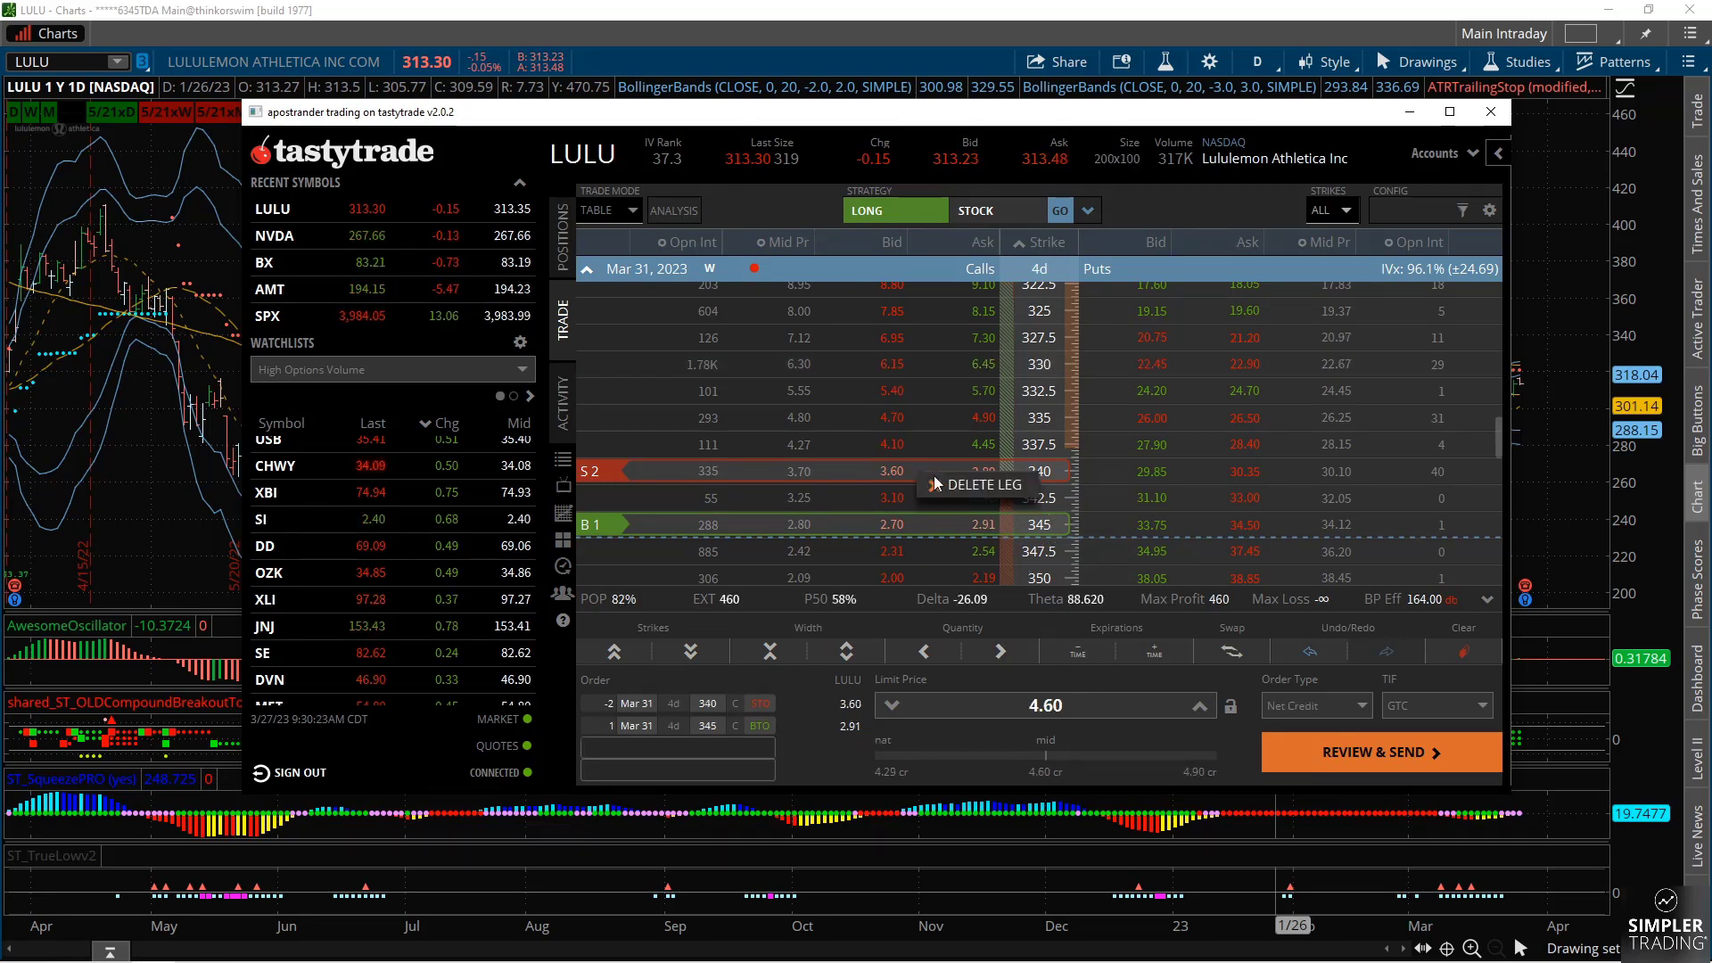
click(932, 473)
click(934, 523)
scroll(1182, 584, up, 7)
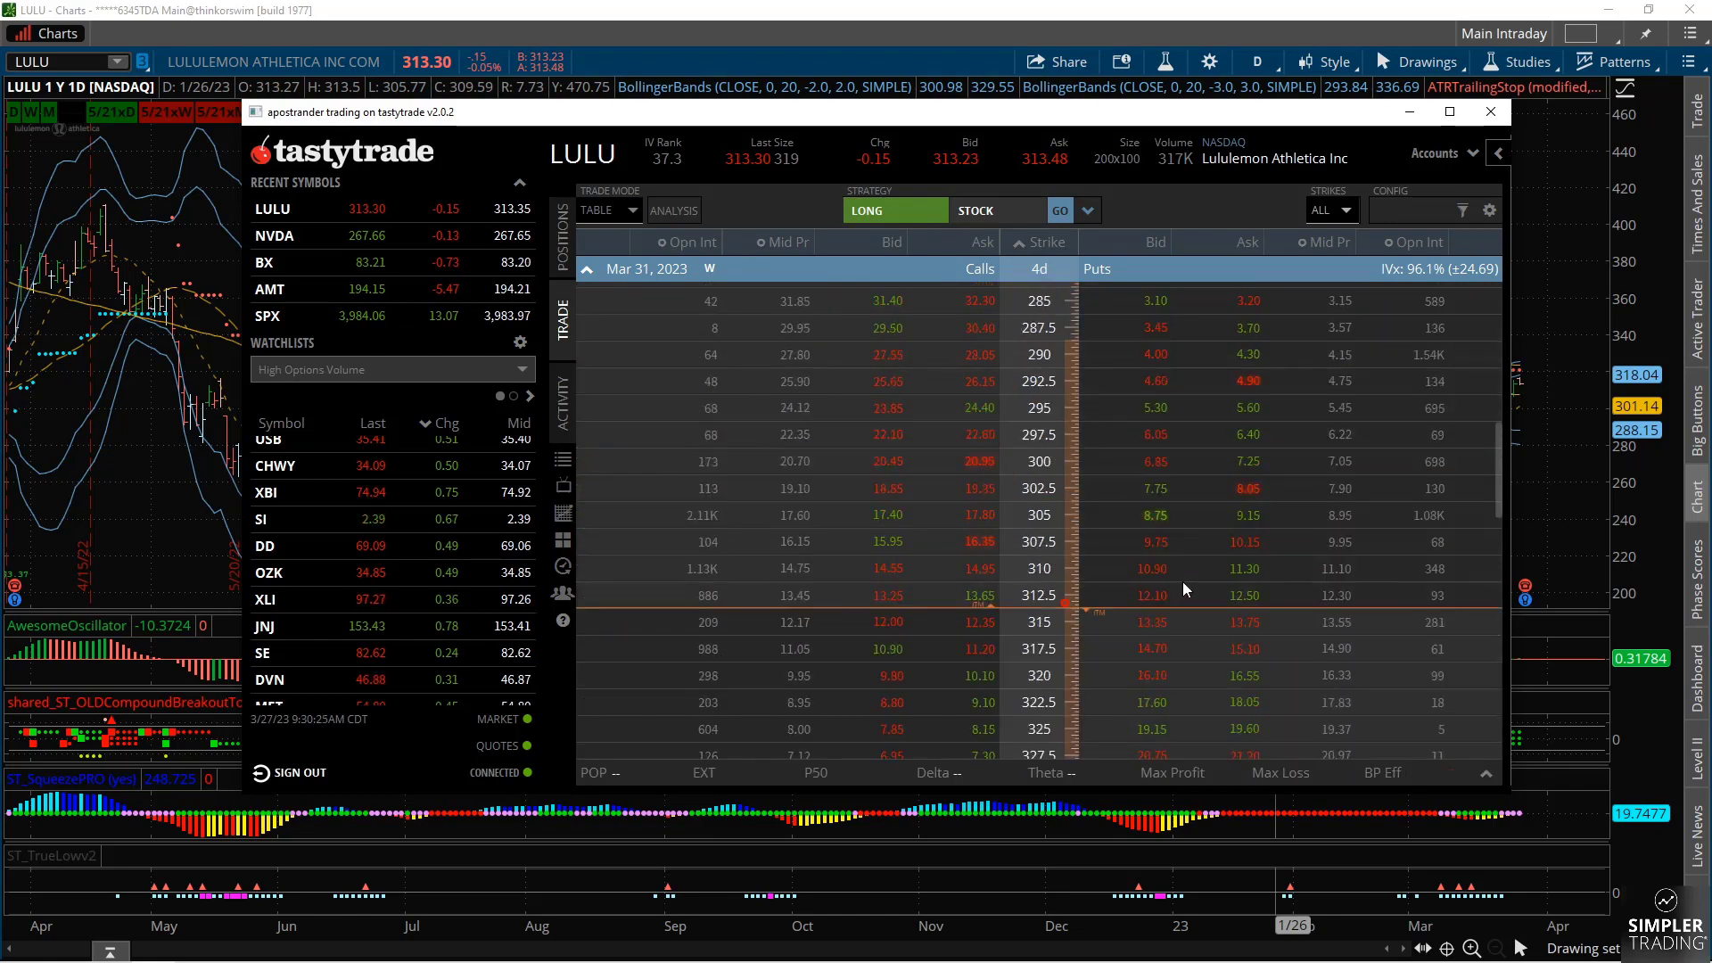
scroll(1183, 582, down, 1)
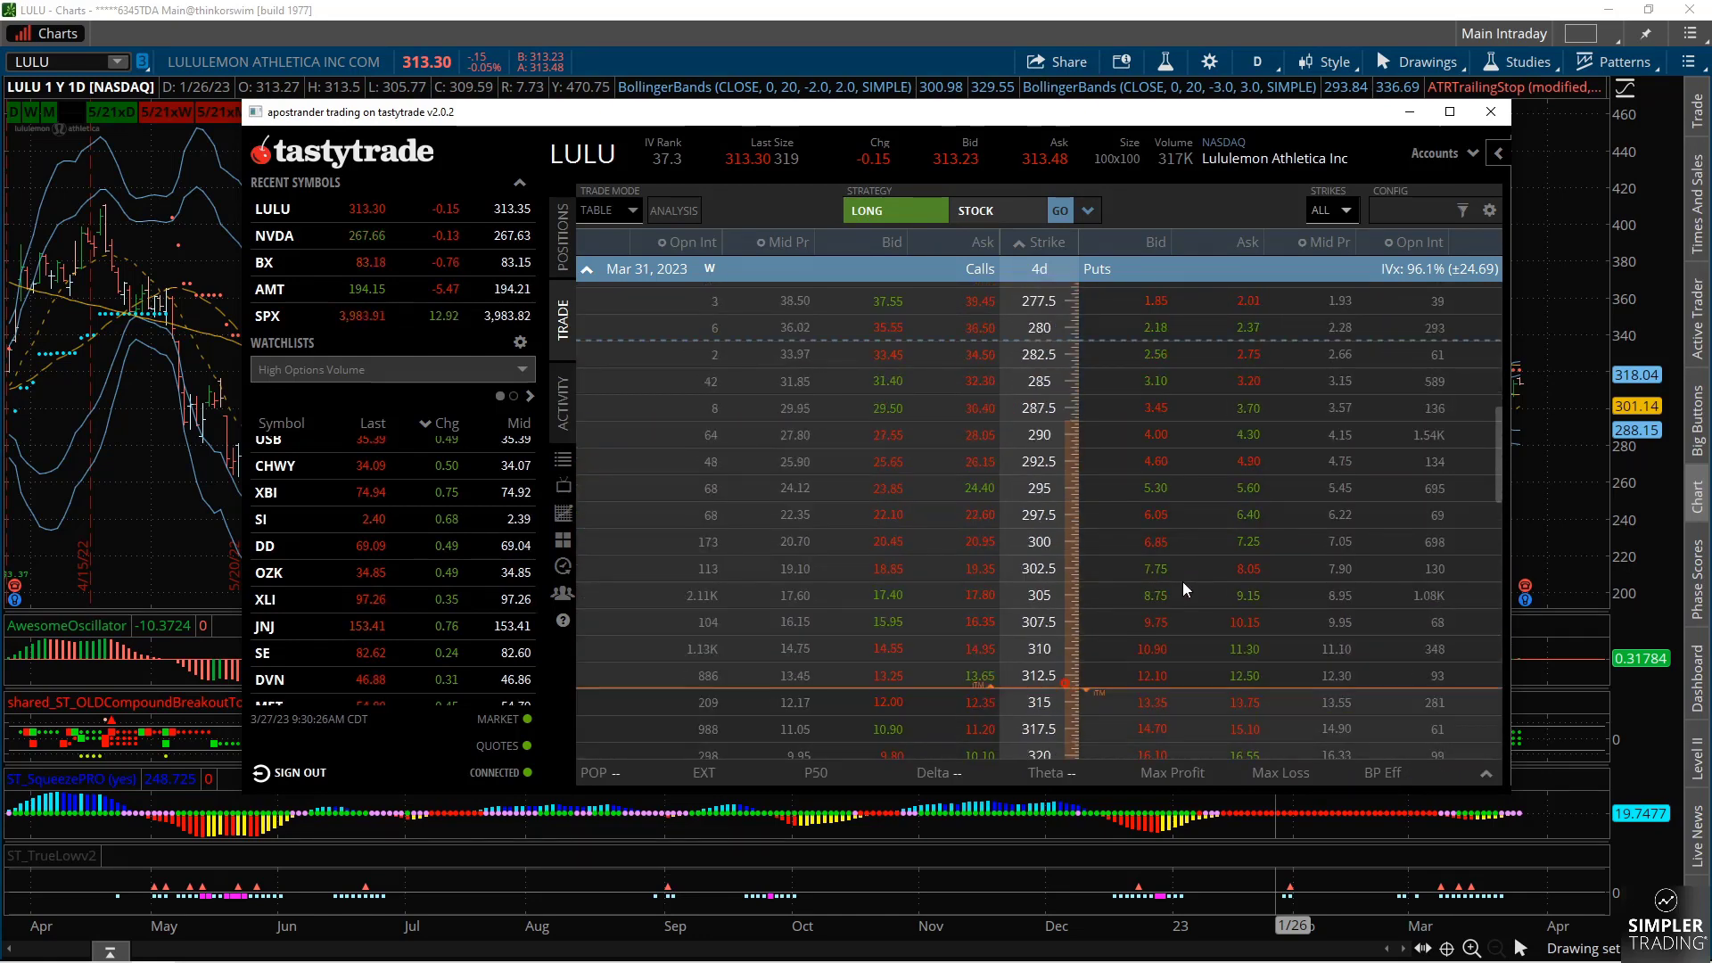
- Build a put butterfly: long 280, two short 285s, long 295 for 1.49 debit
click(1154, 435)
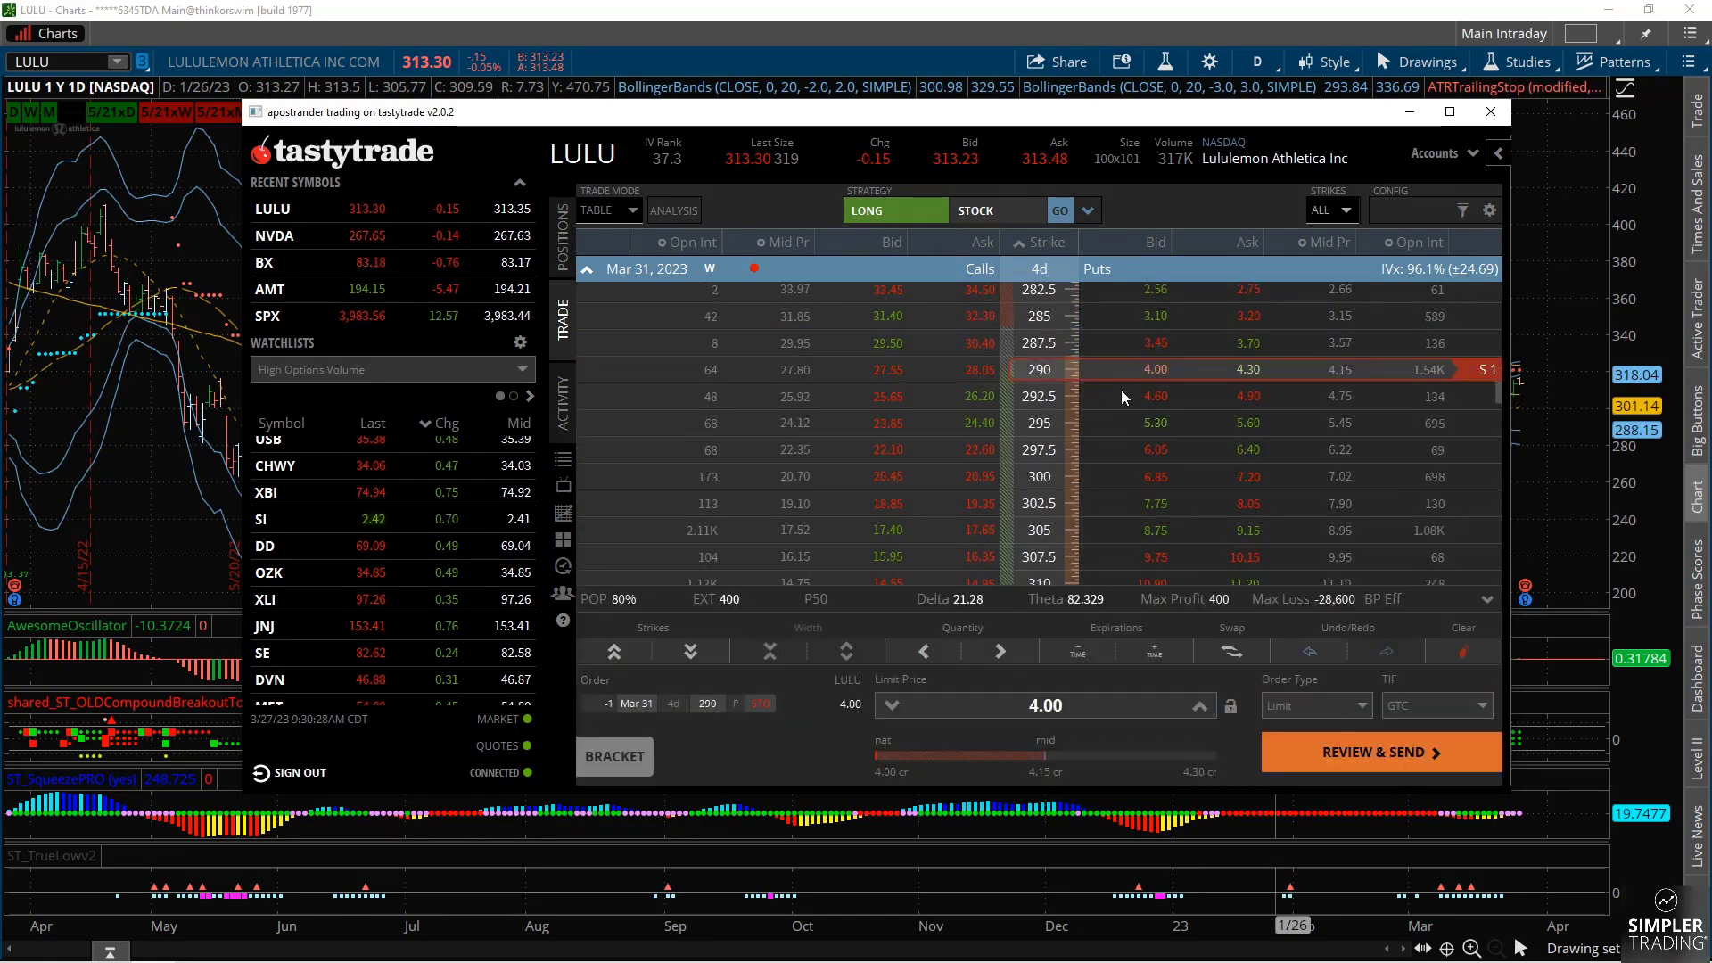
click(1245, 476)
click(1244, 314)
click(1208, 371)
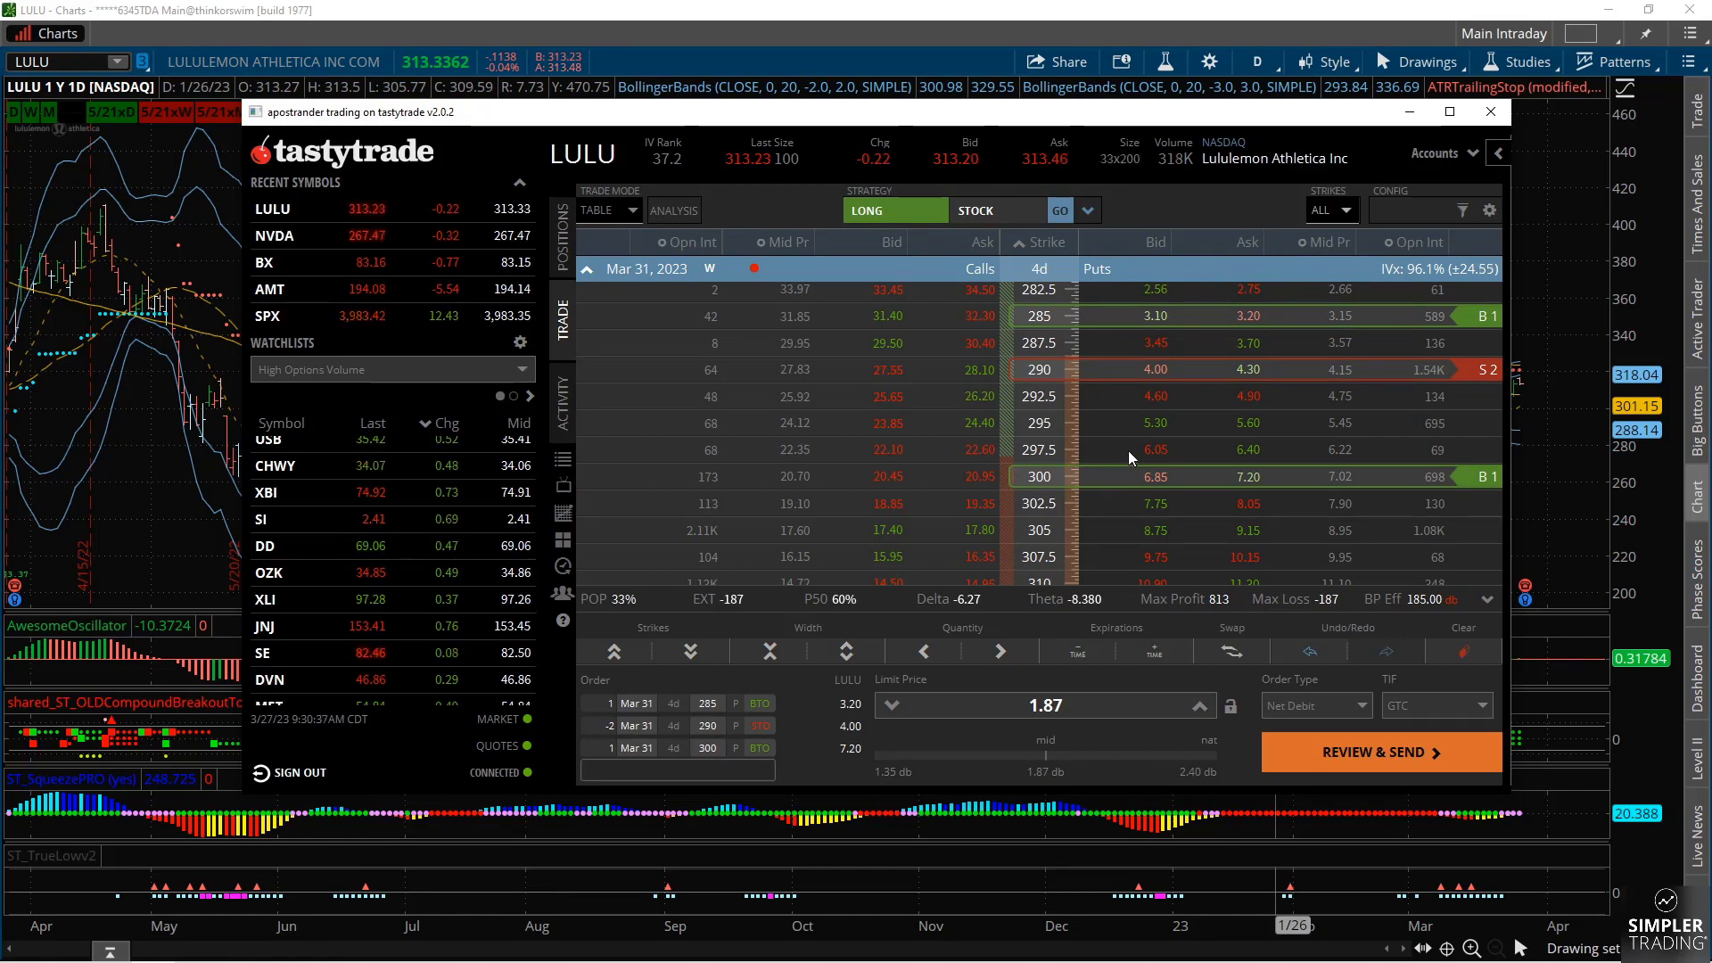
drag(1129, 475, 1136, 334)
scroll(1143, 435, up, 1)
drag(1106, 437, 1108, 373)
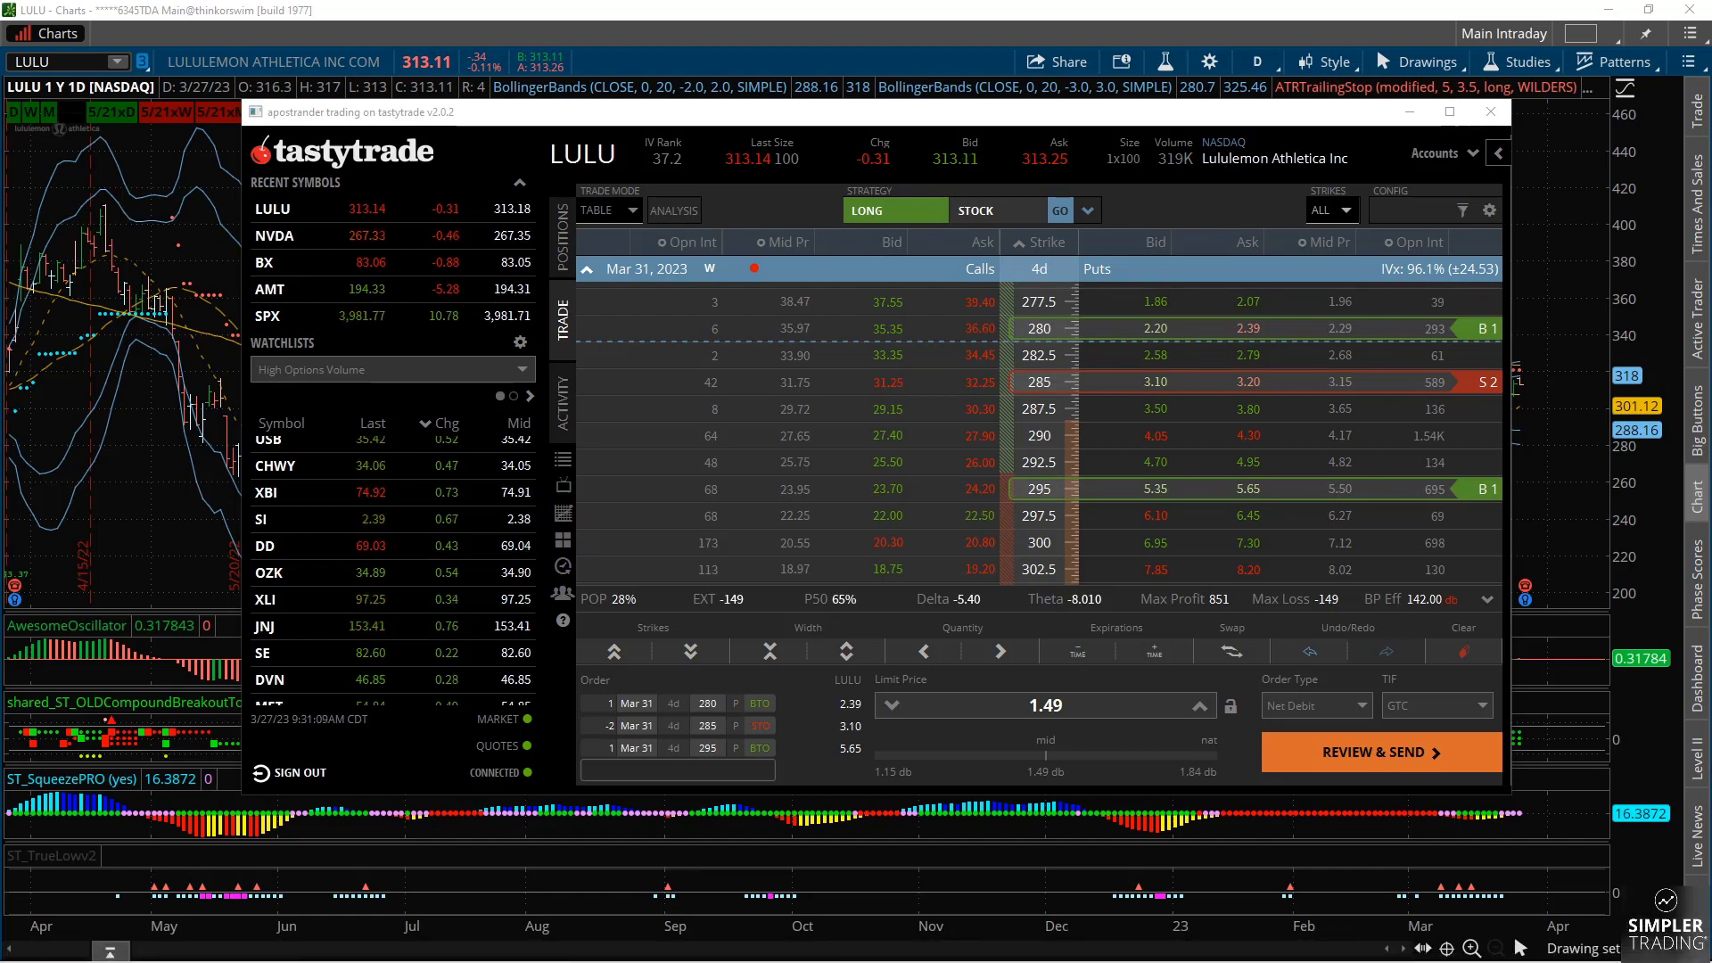
- Open Calculator, compute 1.7 − 1.5 = 0.2, and clear the result
key(XF86Calculator)
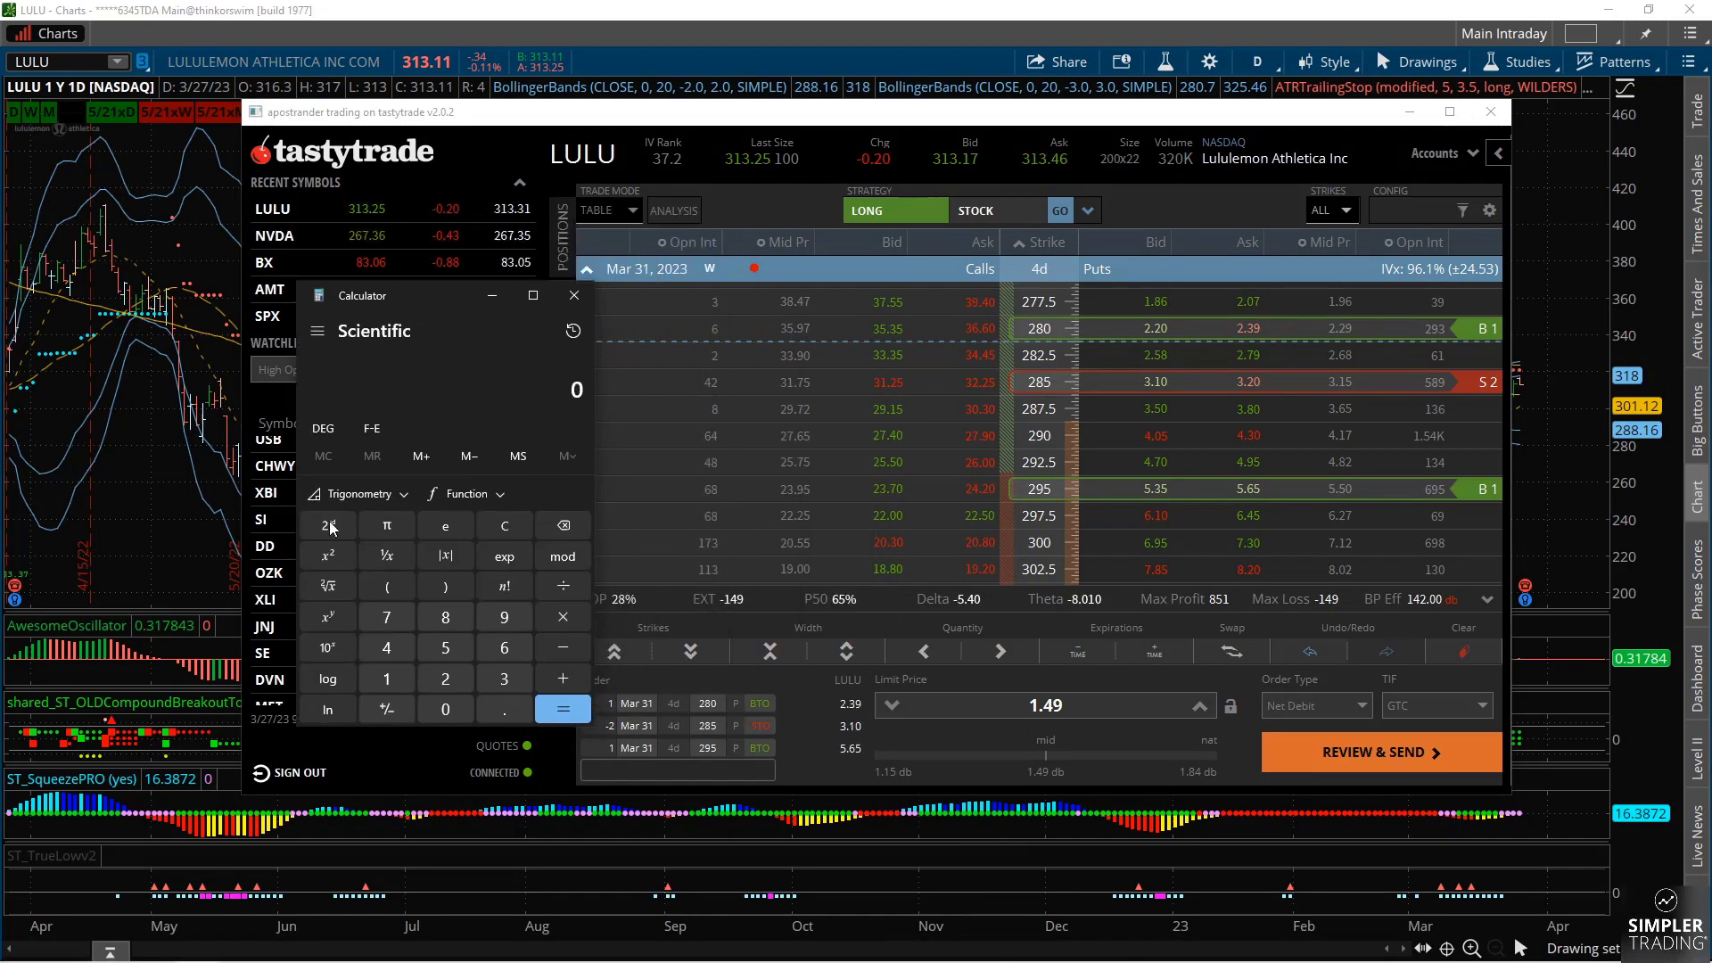
click(386, 679)
click(504, 709)
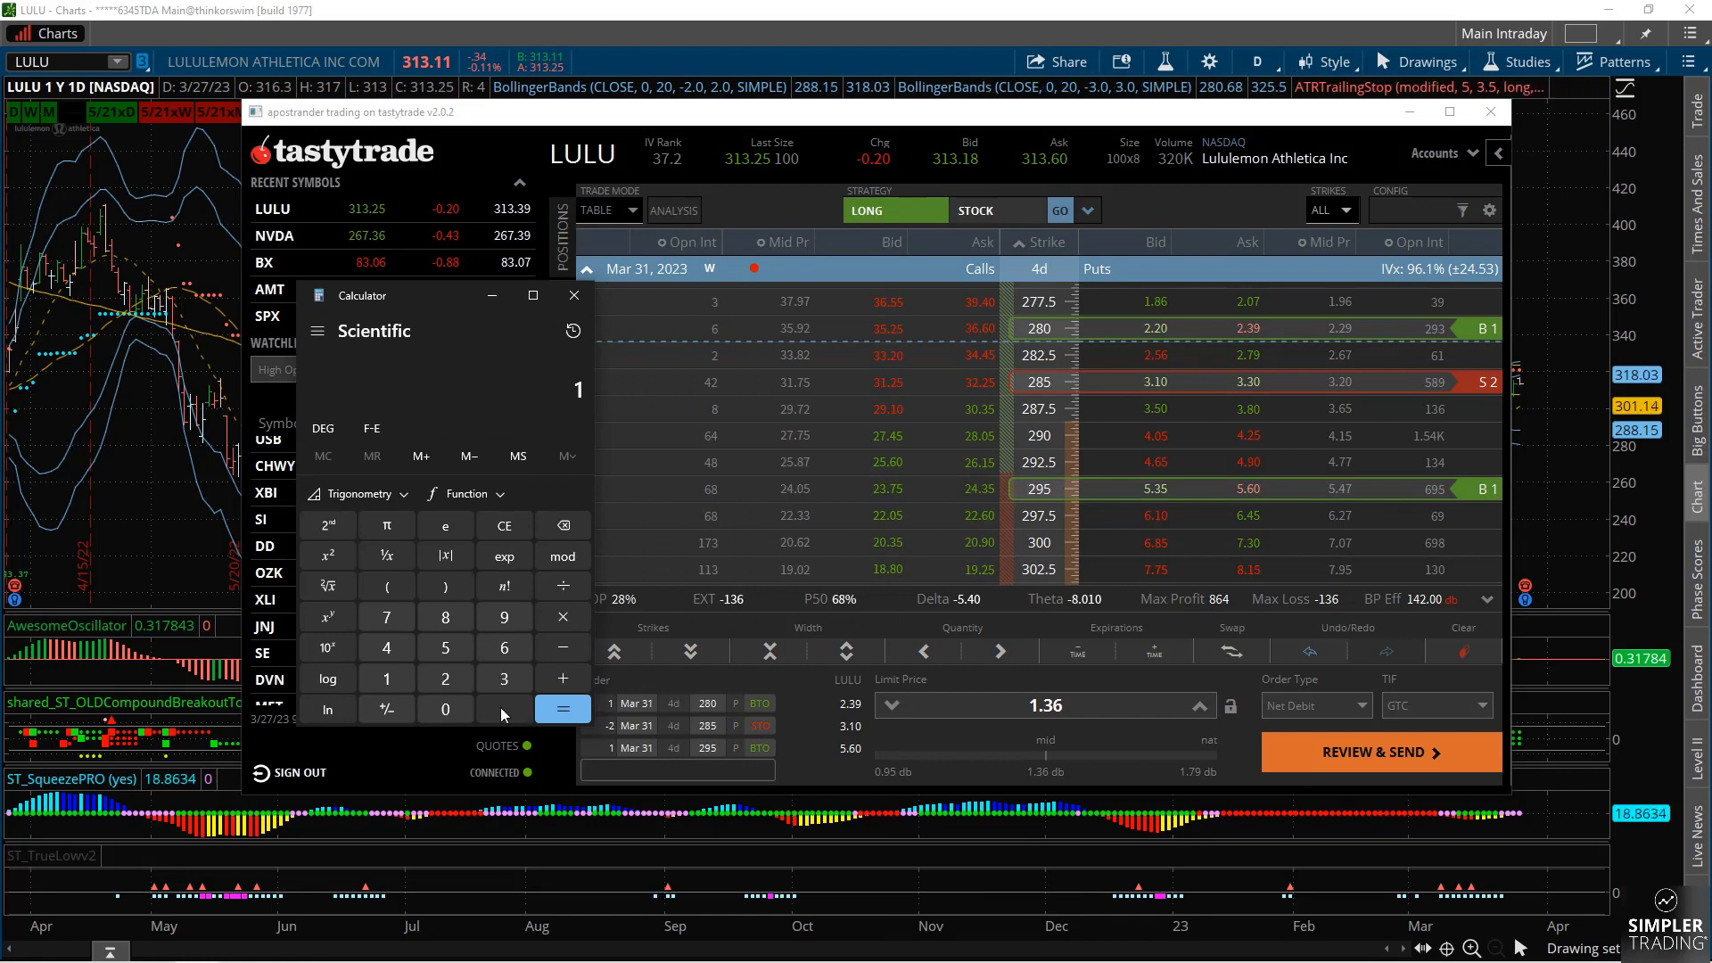
click(392, 622)
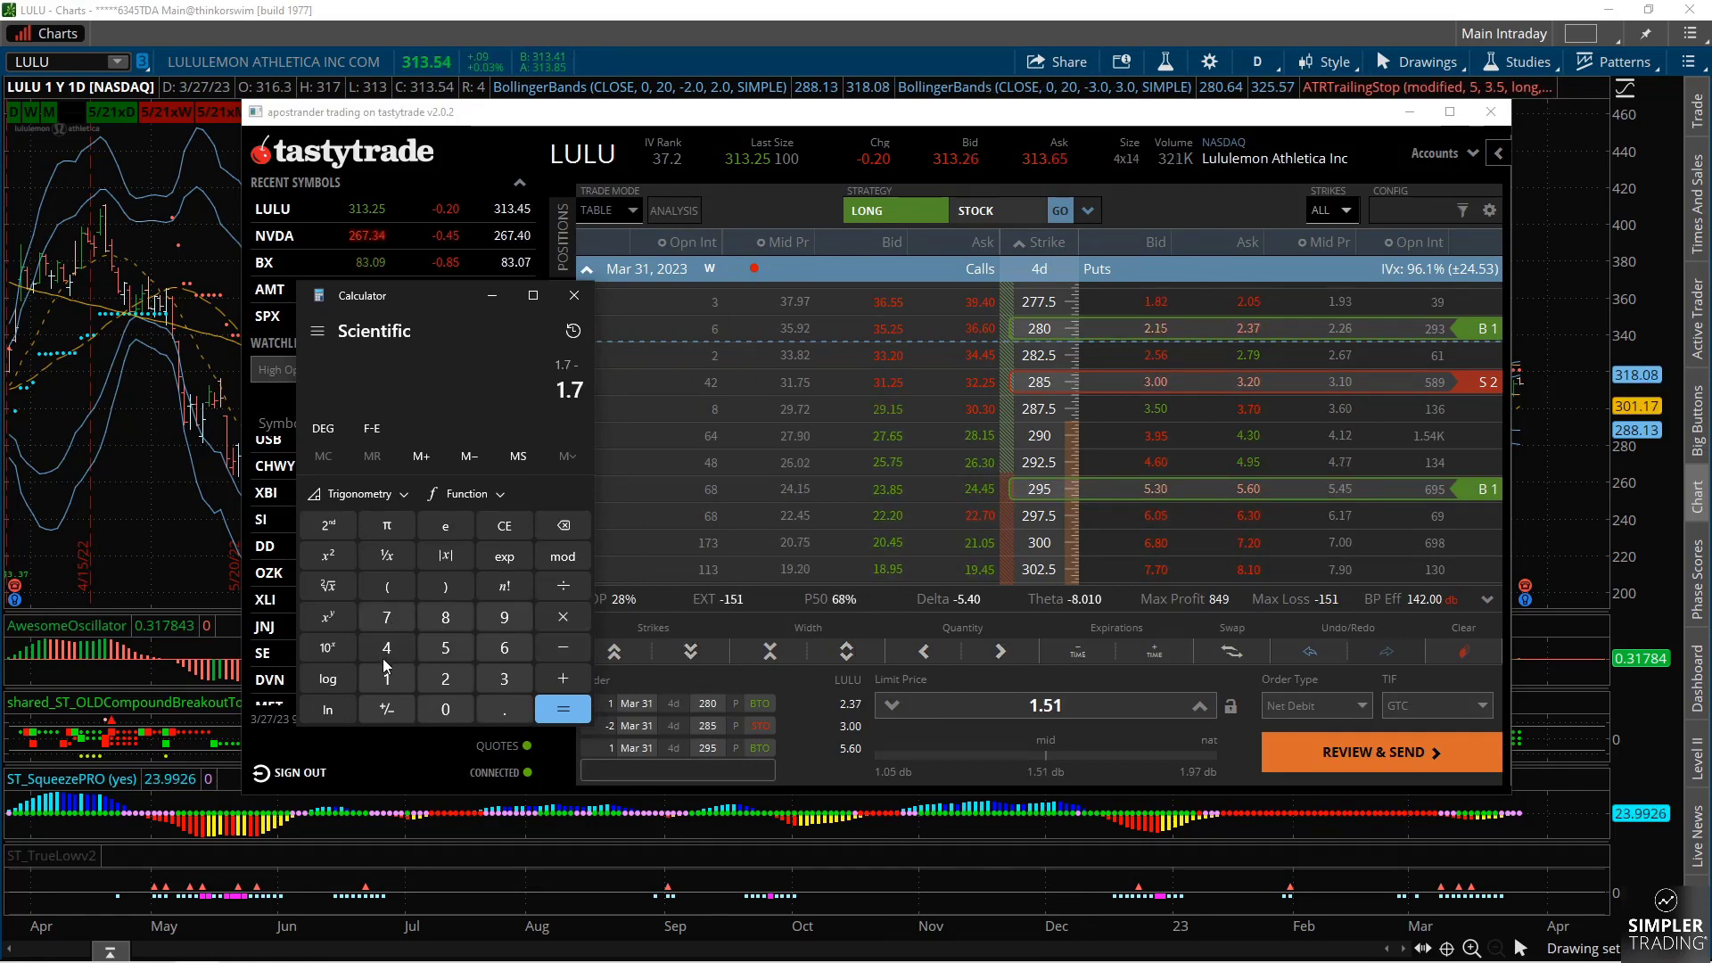
click(391, 681)
click(494, 711)
click(446, 649)
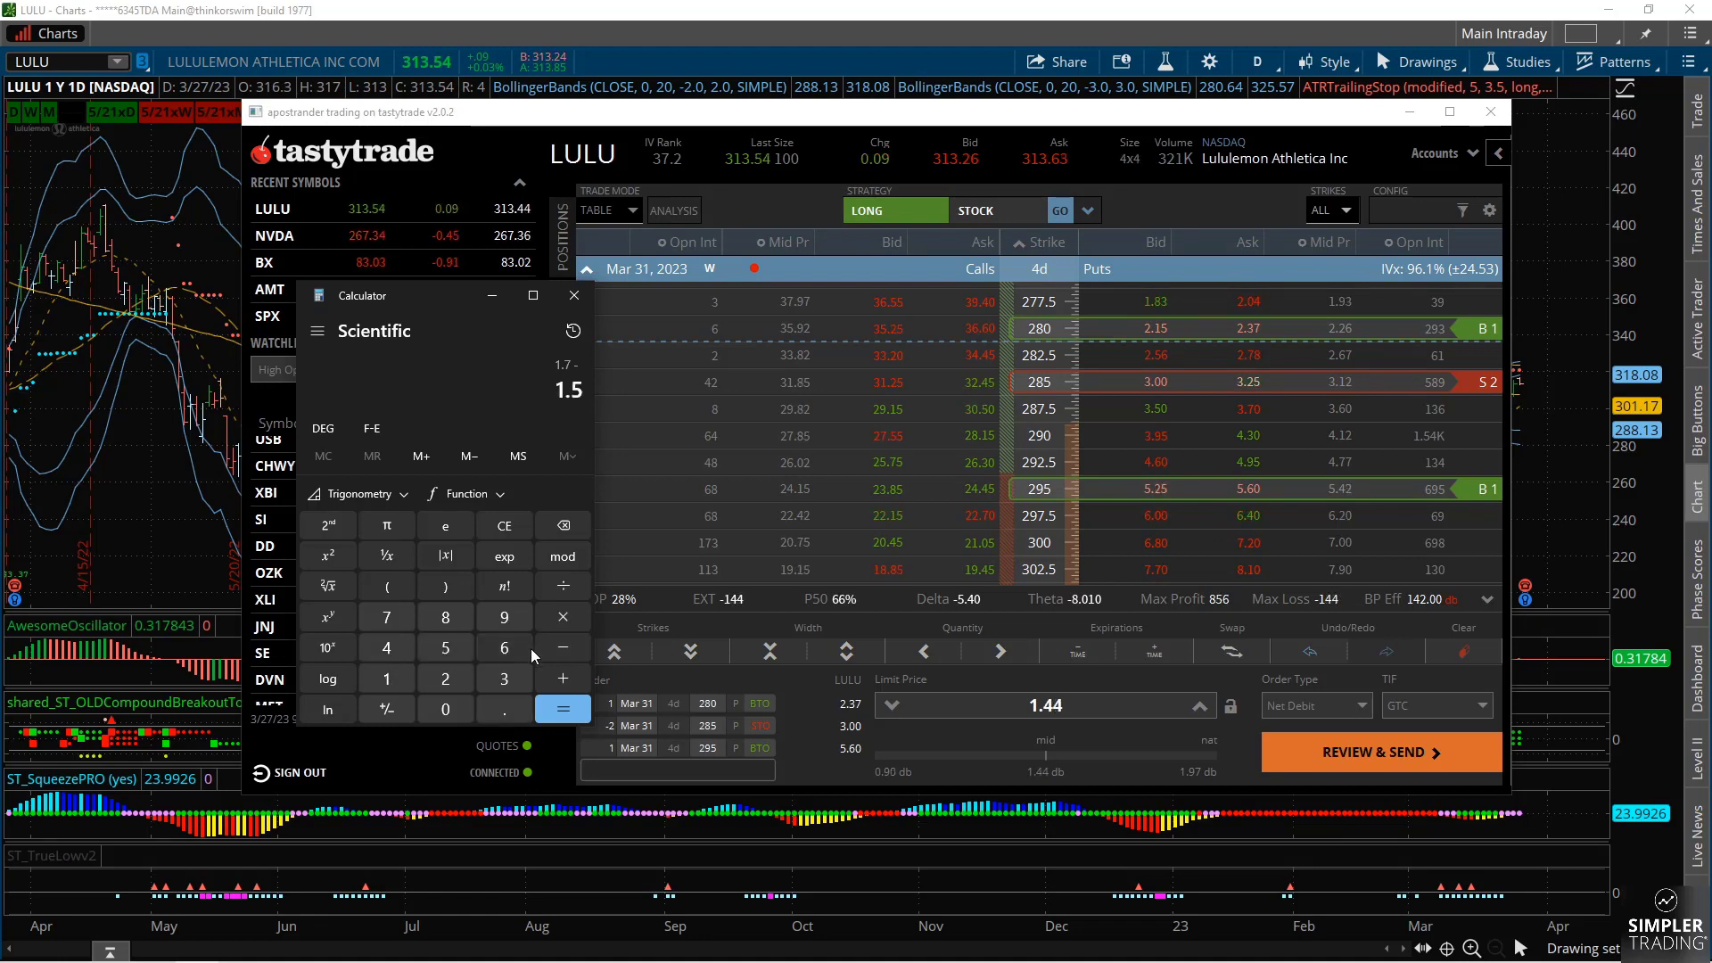
click(504, 525)
- Add 1.7 and 1.5 for a 3.2 total, then bring up the thinkorswim chart
click(388, 682)
click(488, 710)
click(387, 617)
click(569, 680)
click(484, 700)
click(450, 647)
click(558, 707)
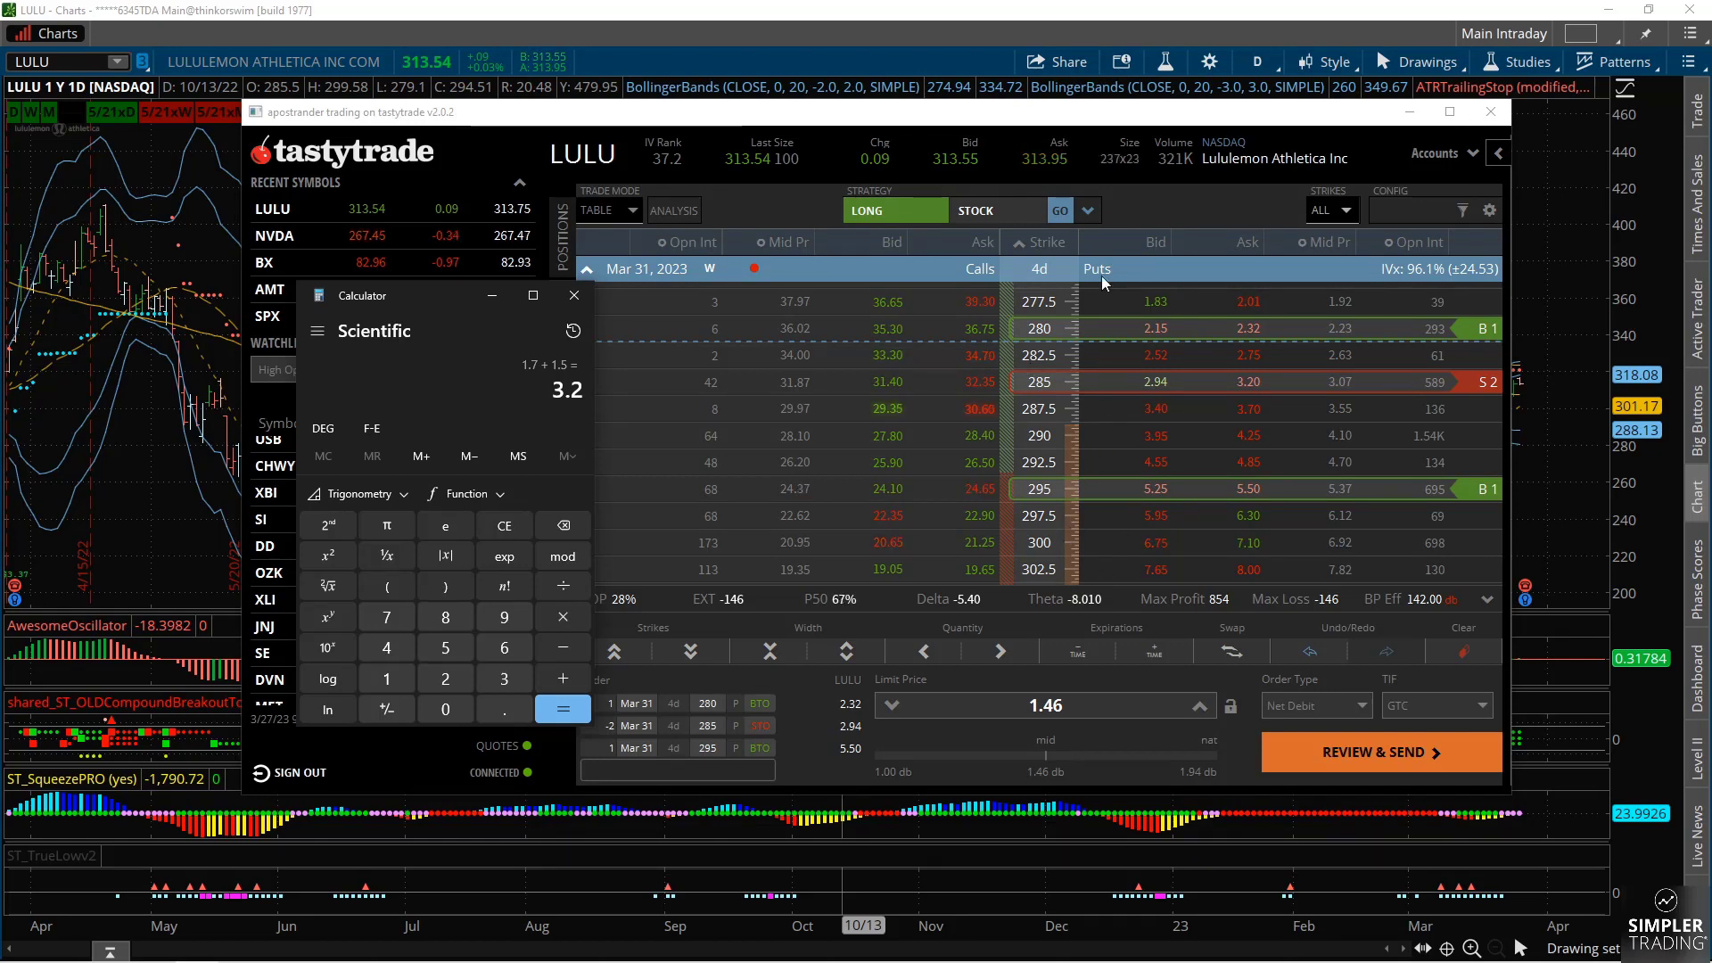
click(1547, 428)
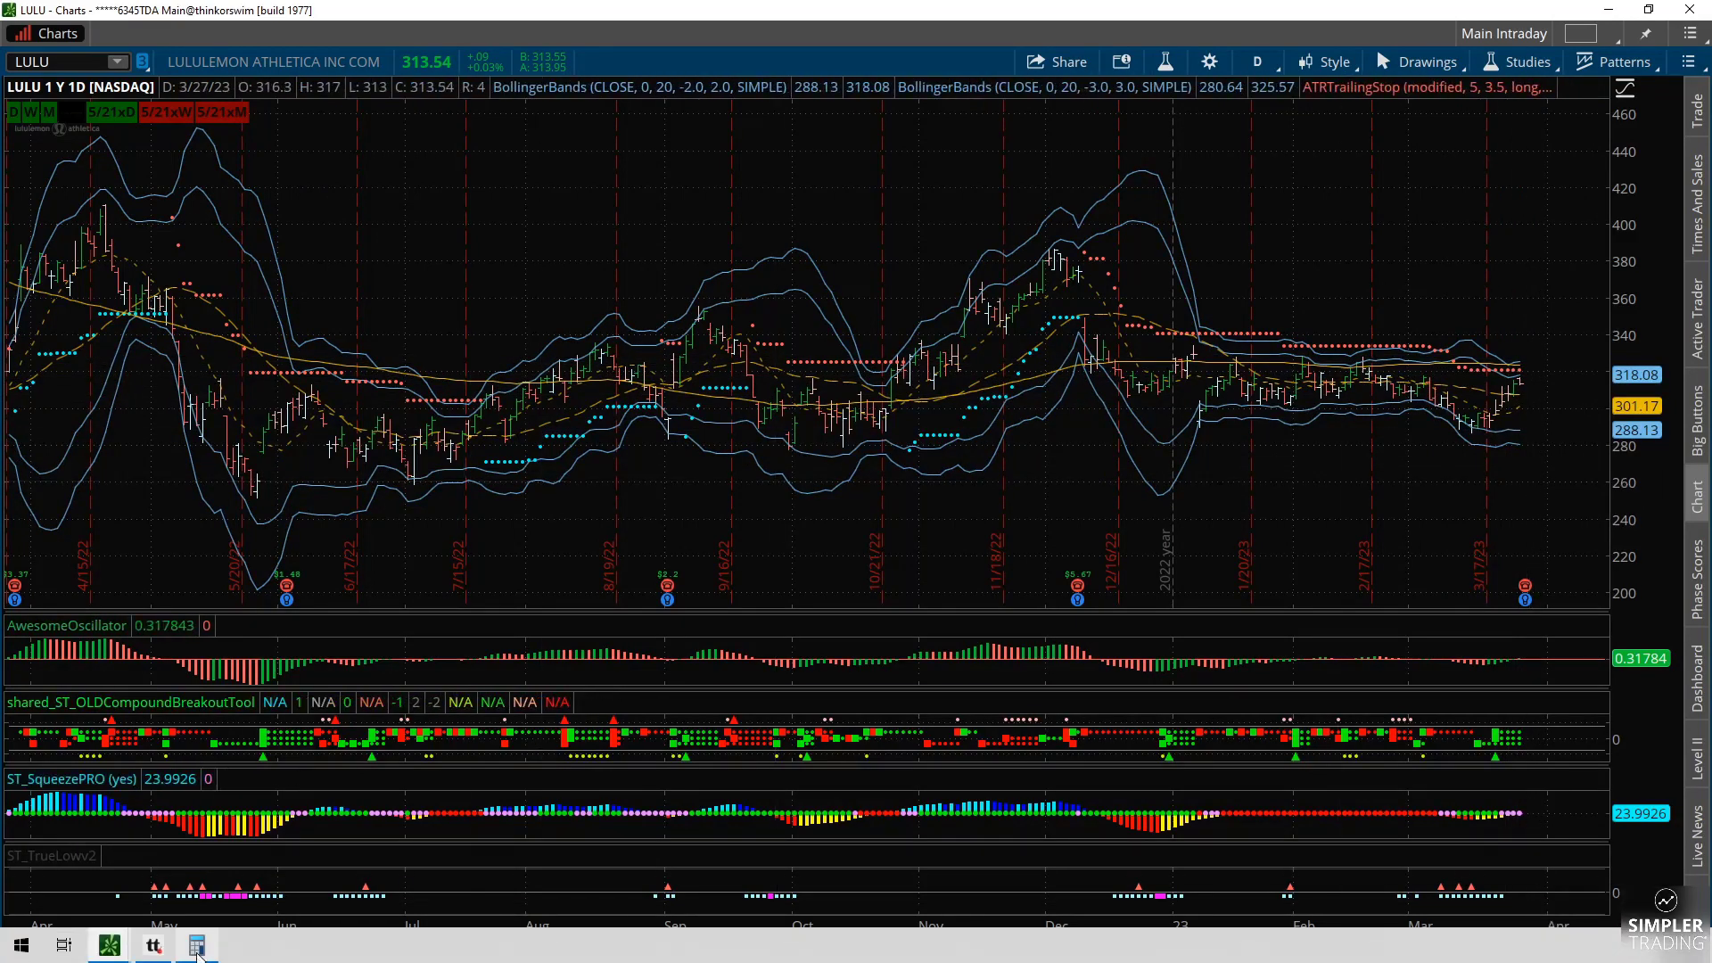
- Restore Calculator and work out 5 − 3.2 = 1.8
click(196, 947)
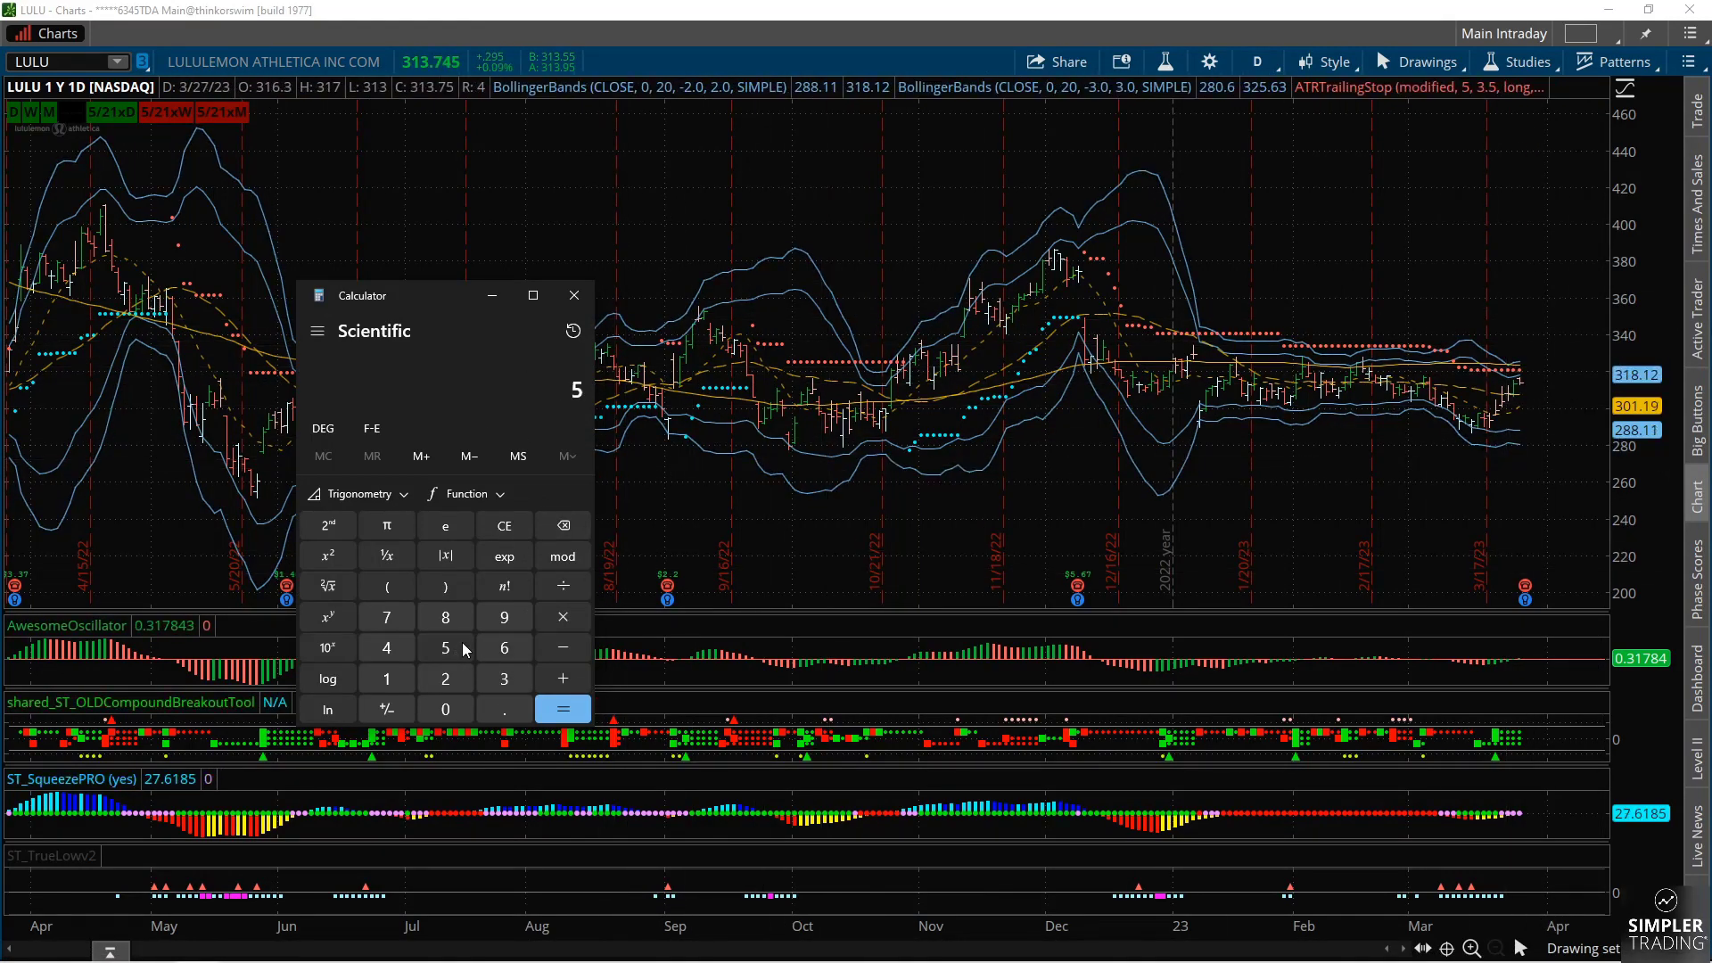
click(563, 647)
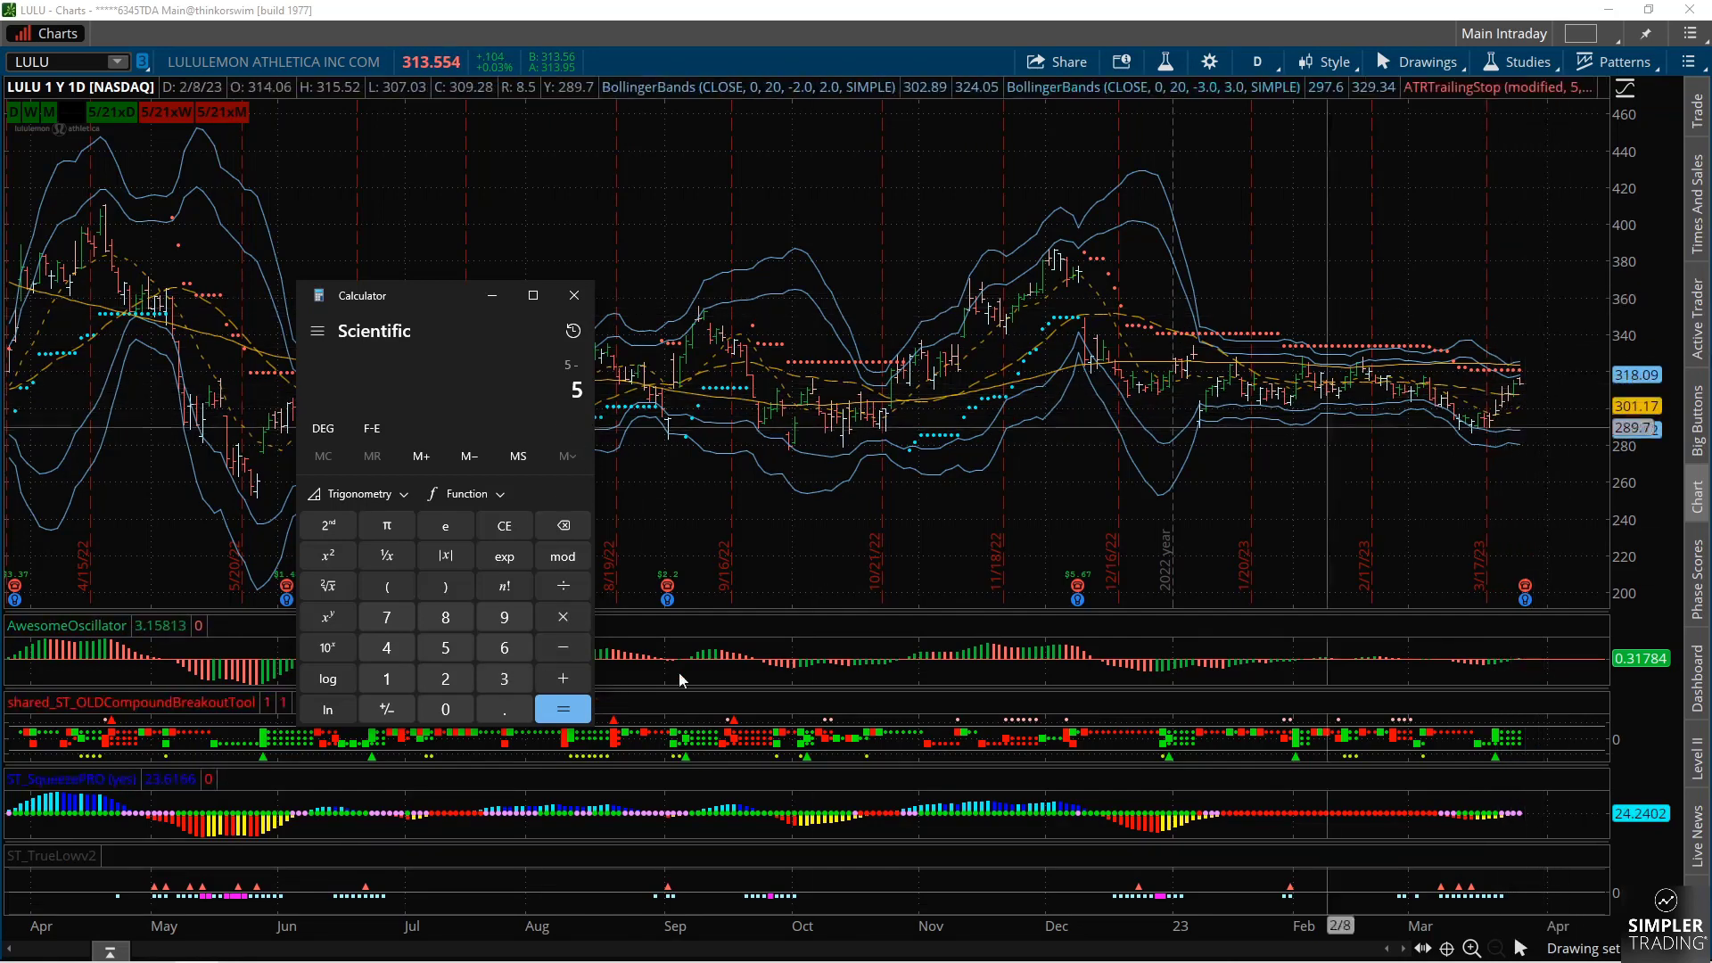
click(516, 716)
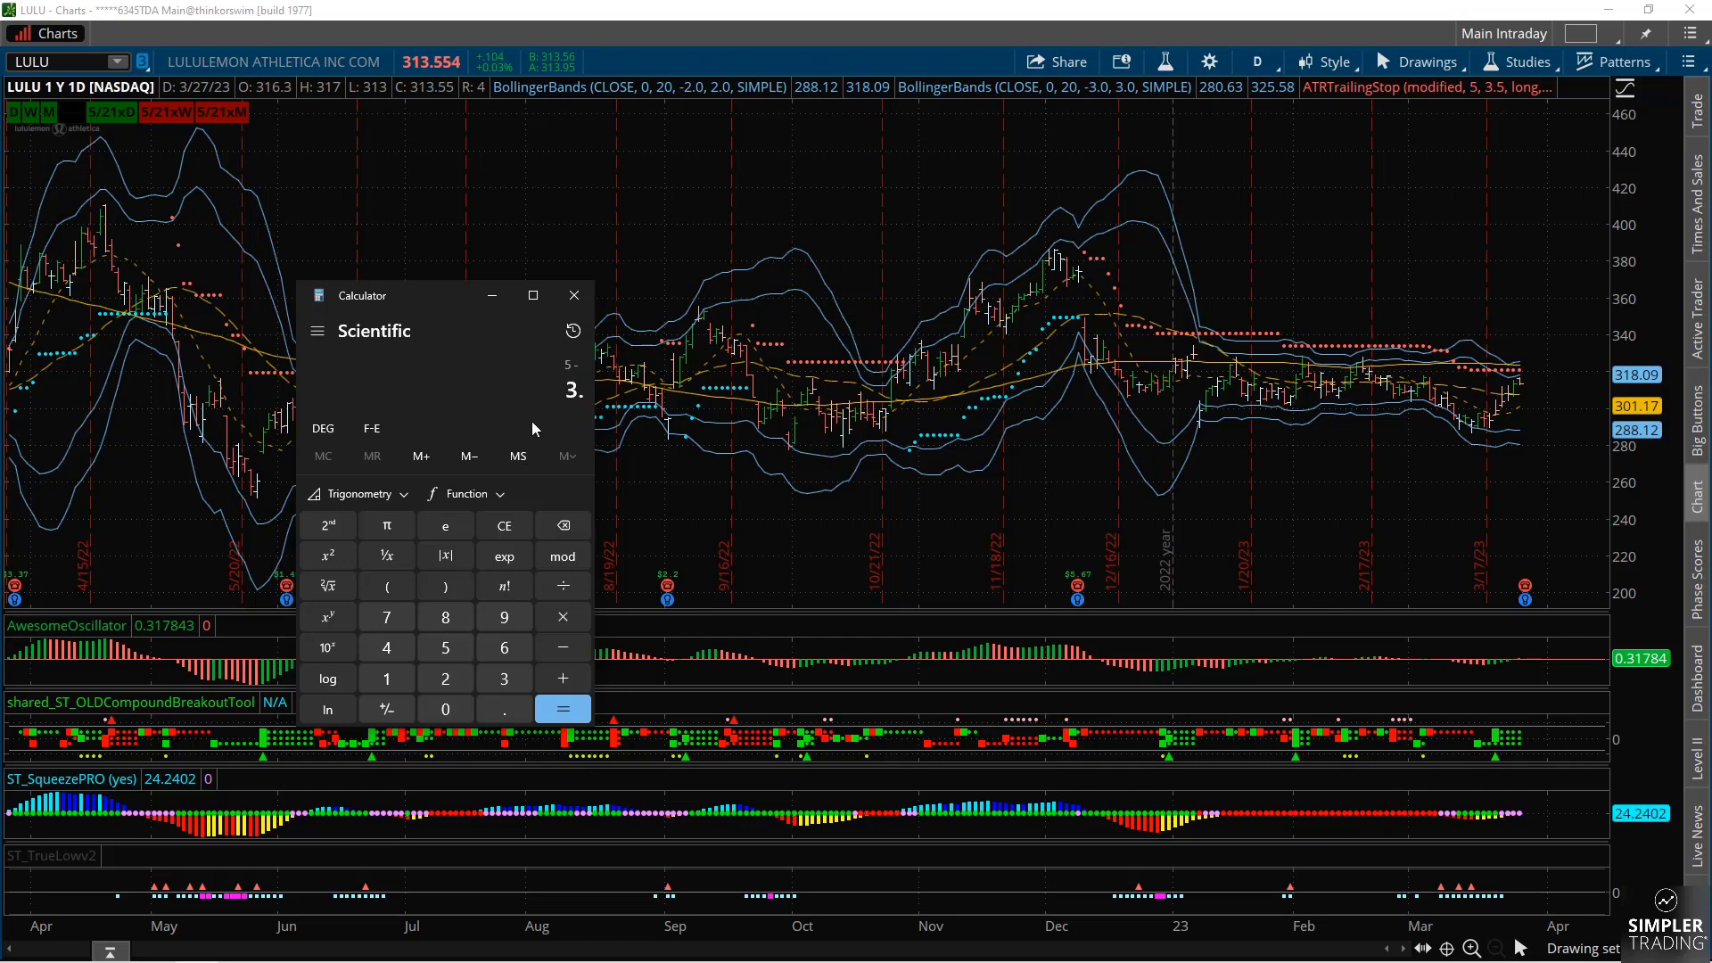
click(451, 685)
click(563, 709)
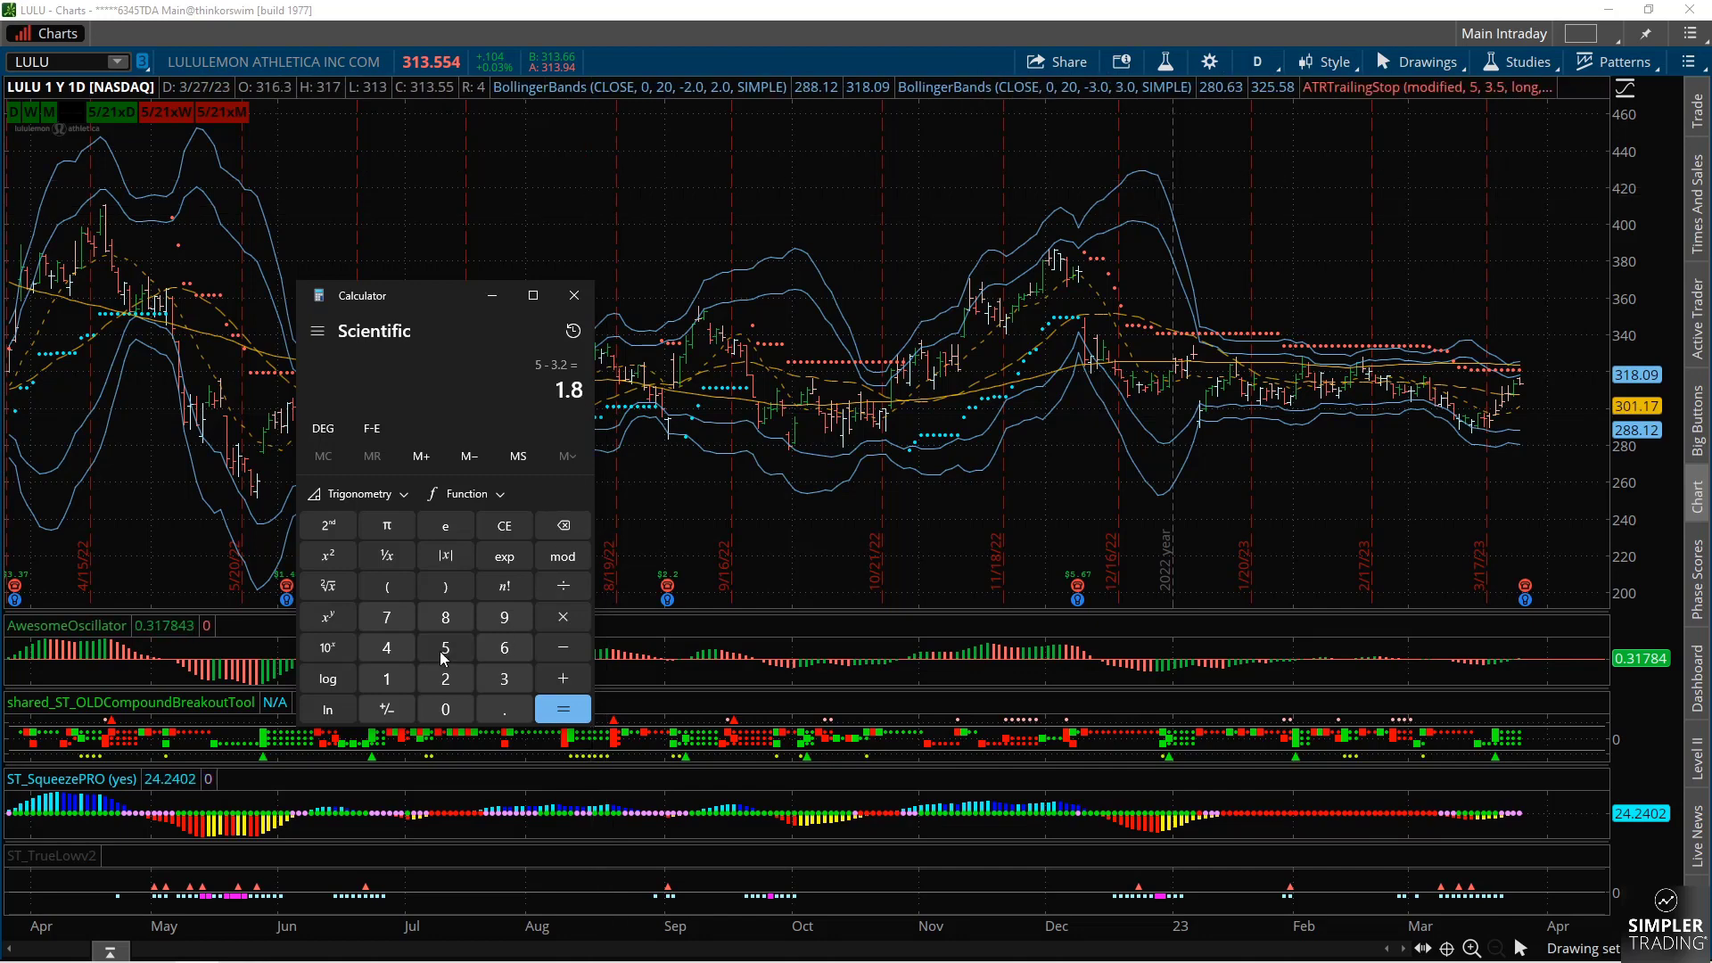
- Work out 10 − 3.2 = 6.8, then minimize Calculator
click(393, 682)
click(445, 709)
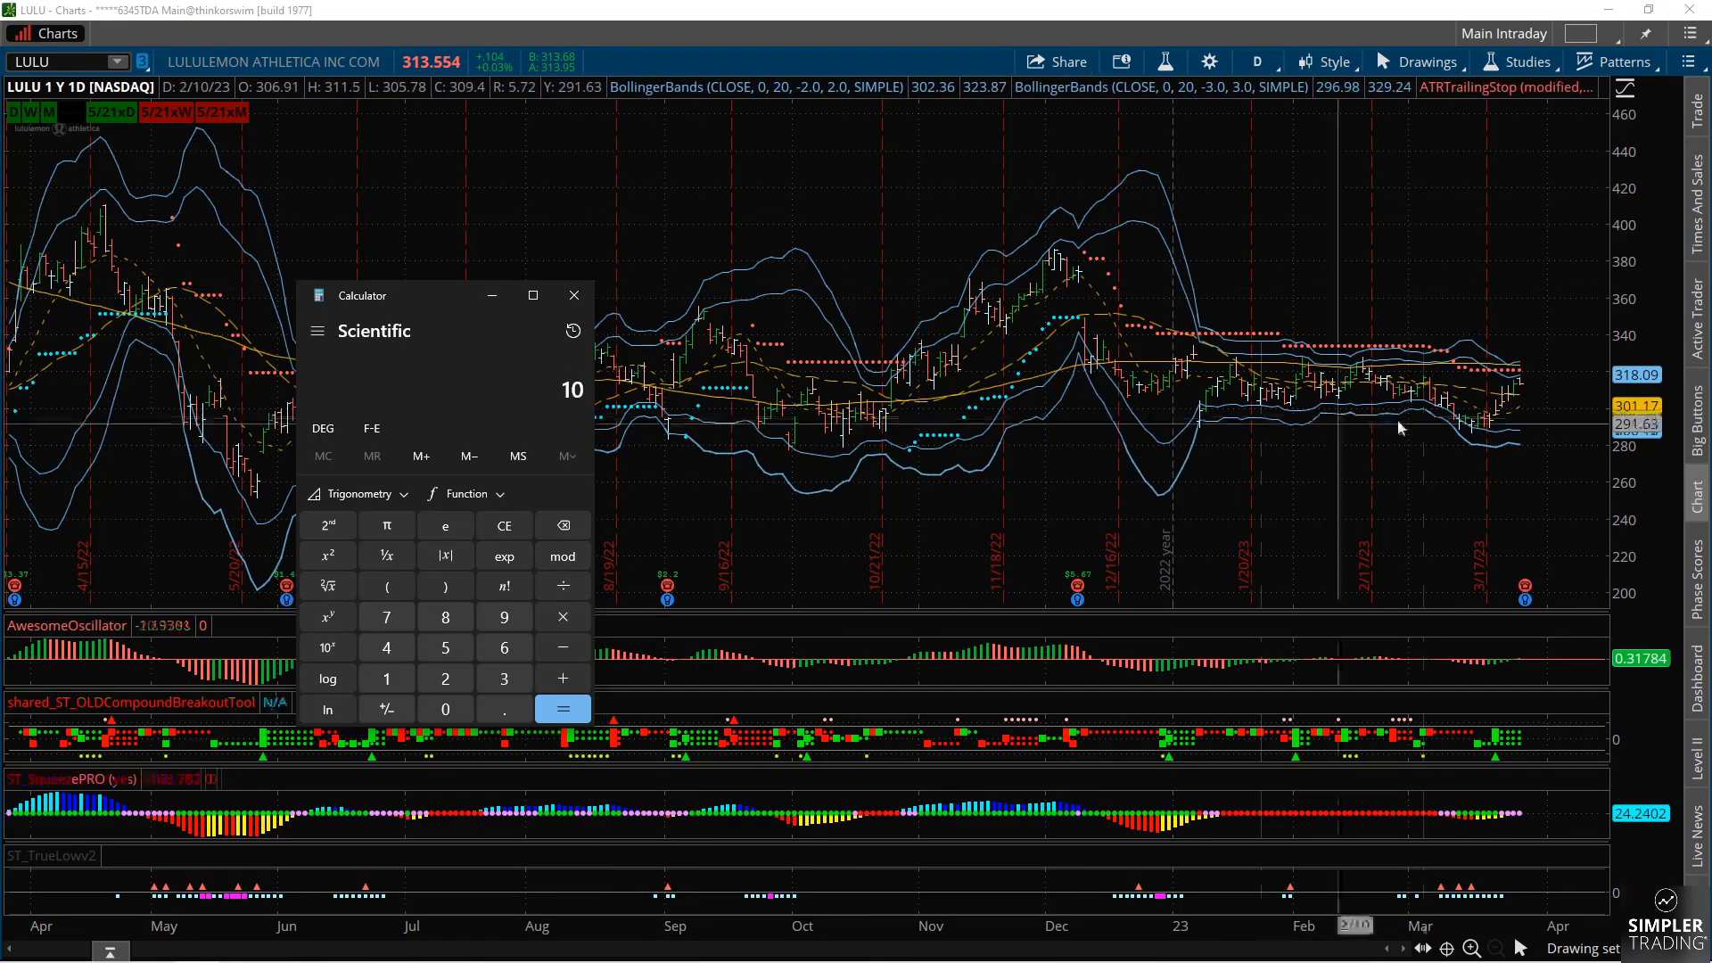
click(568, 648)
click(504, 678)
click(504, 709)
click(445, 679)
click(562, 710)
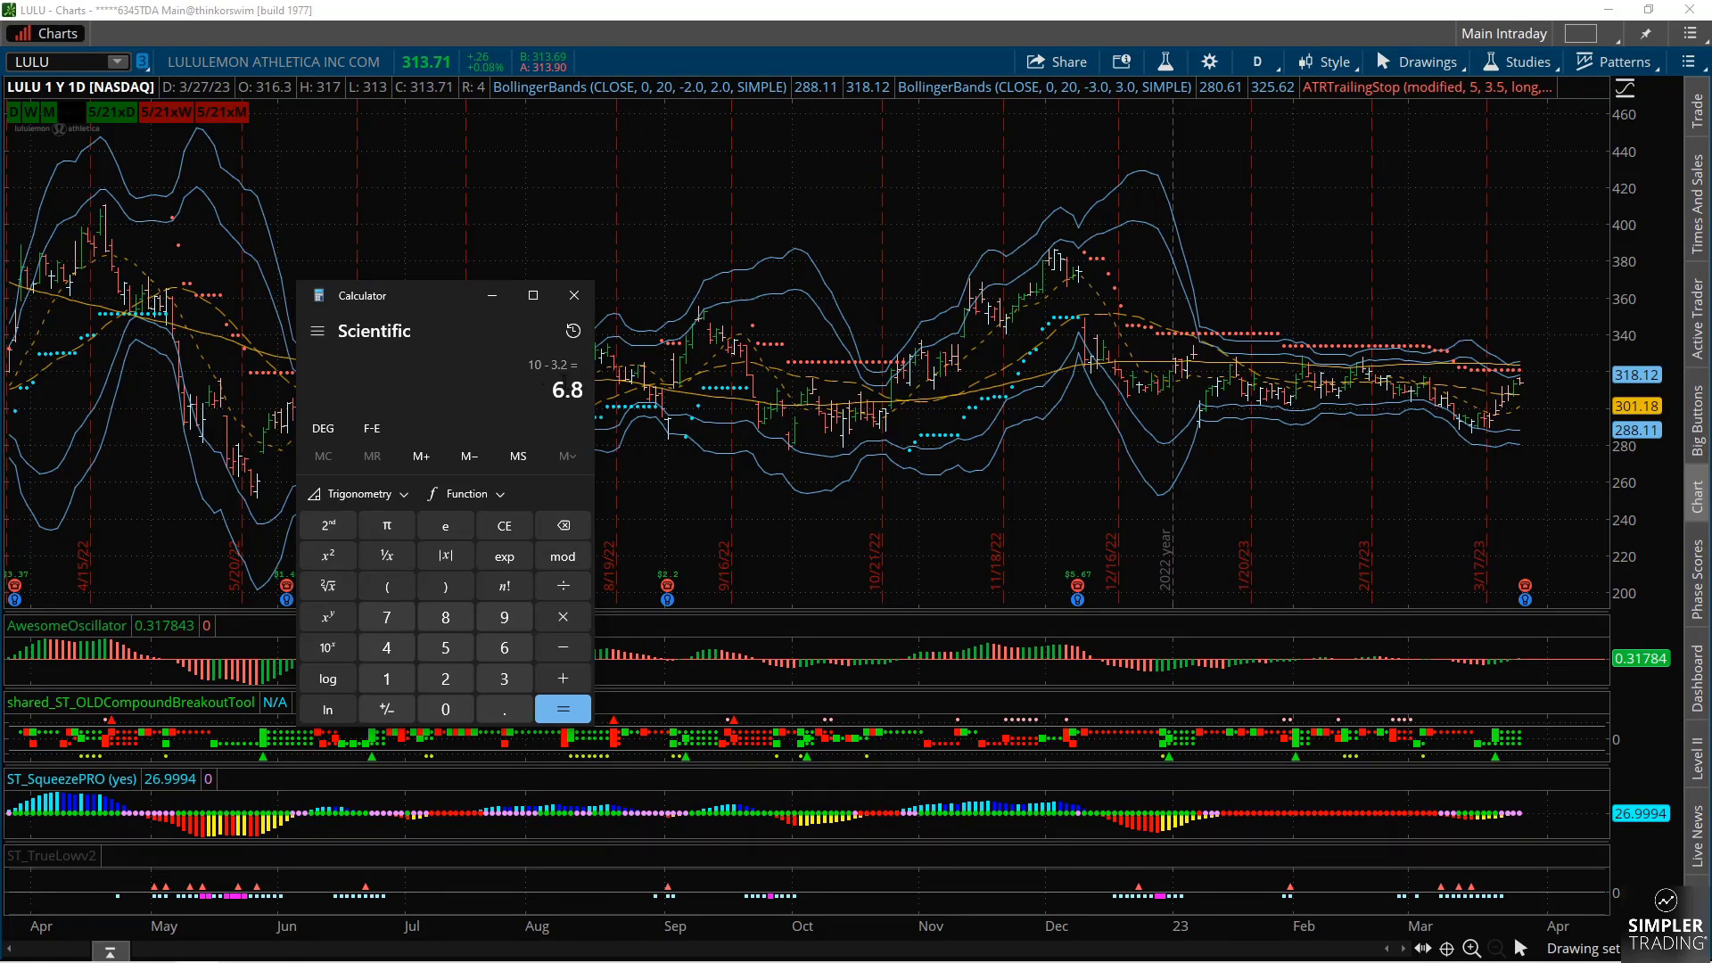
click(493, 296)
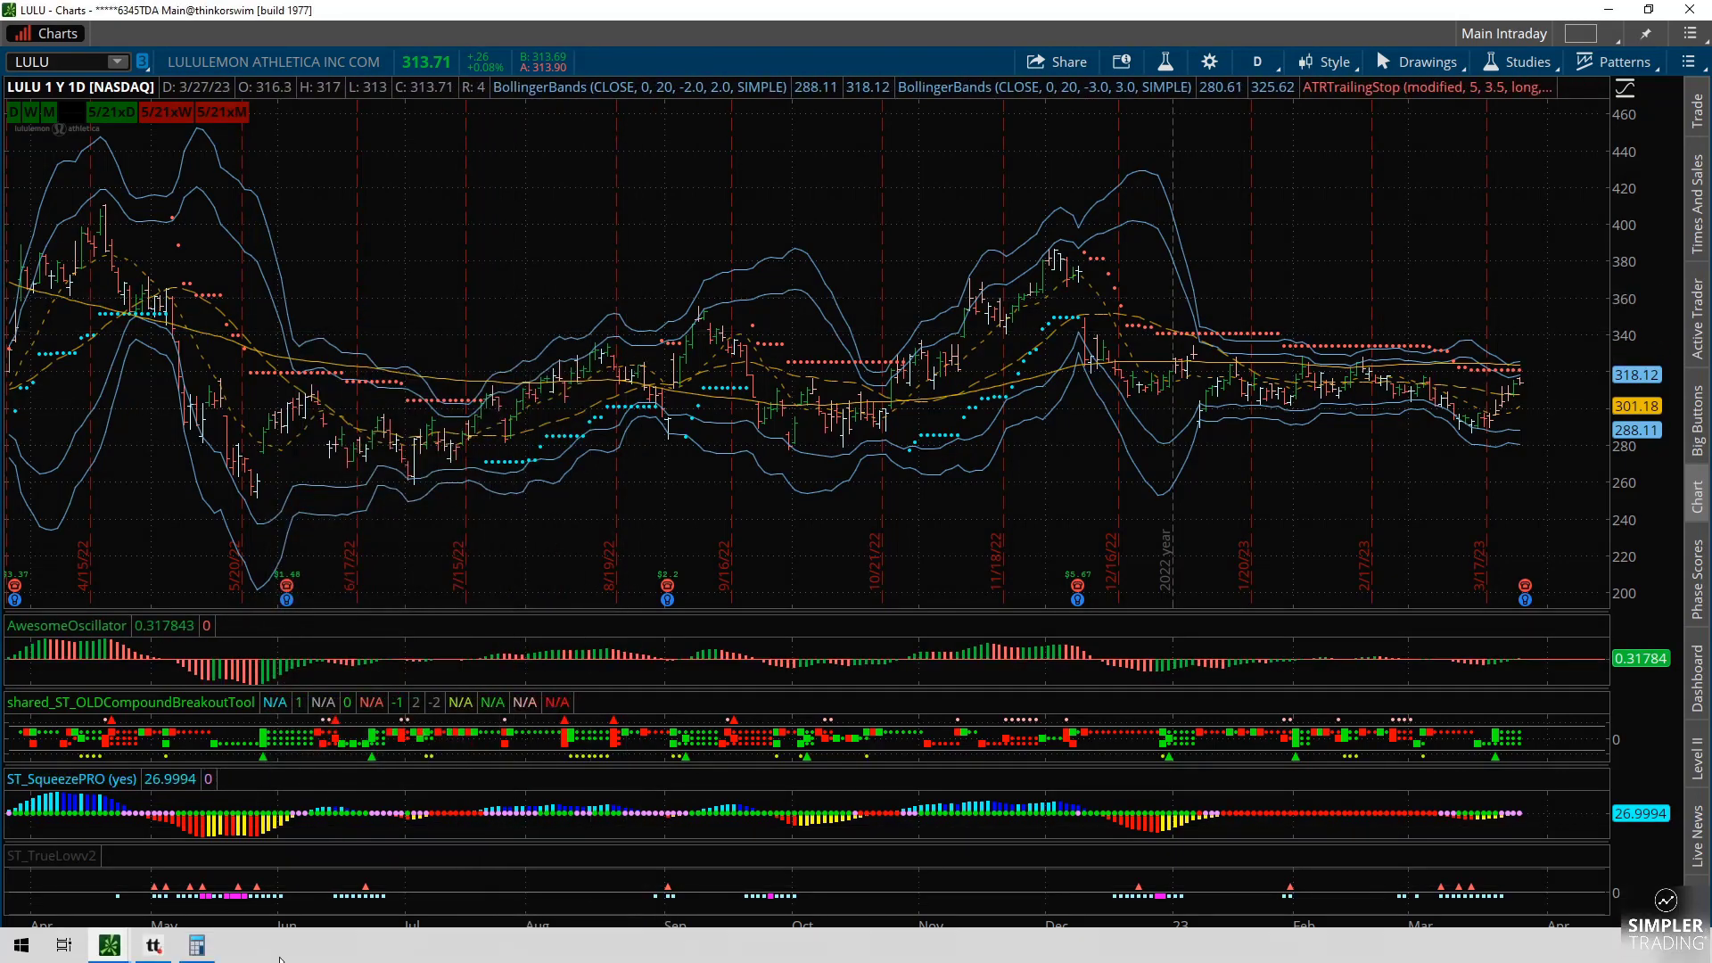
- Restore the tastytrade window and reposition it to check the chart underneath
click(154, 946)
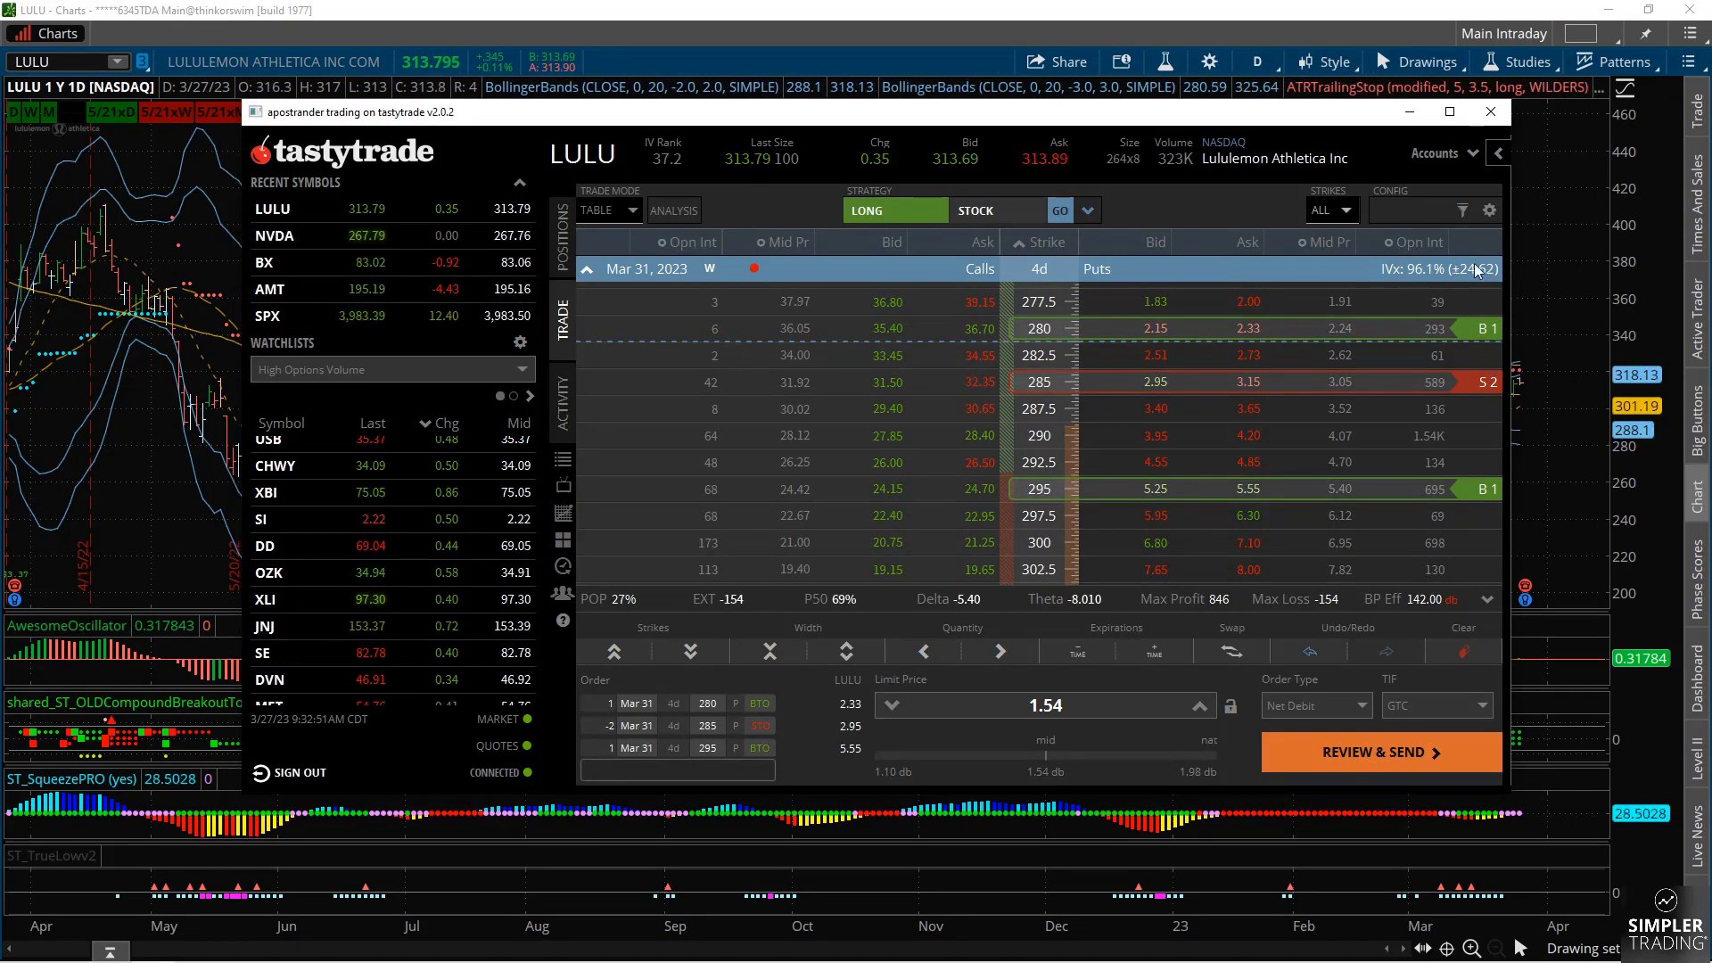
drag(1070, 111, 968, 531)
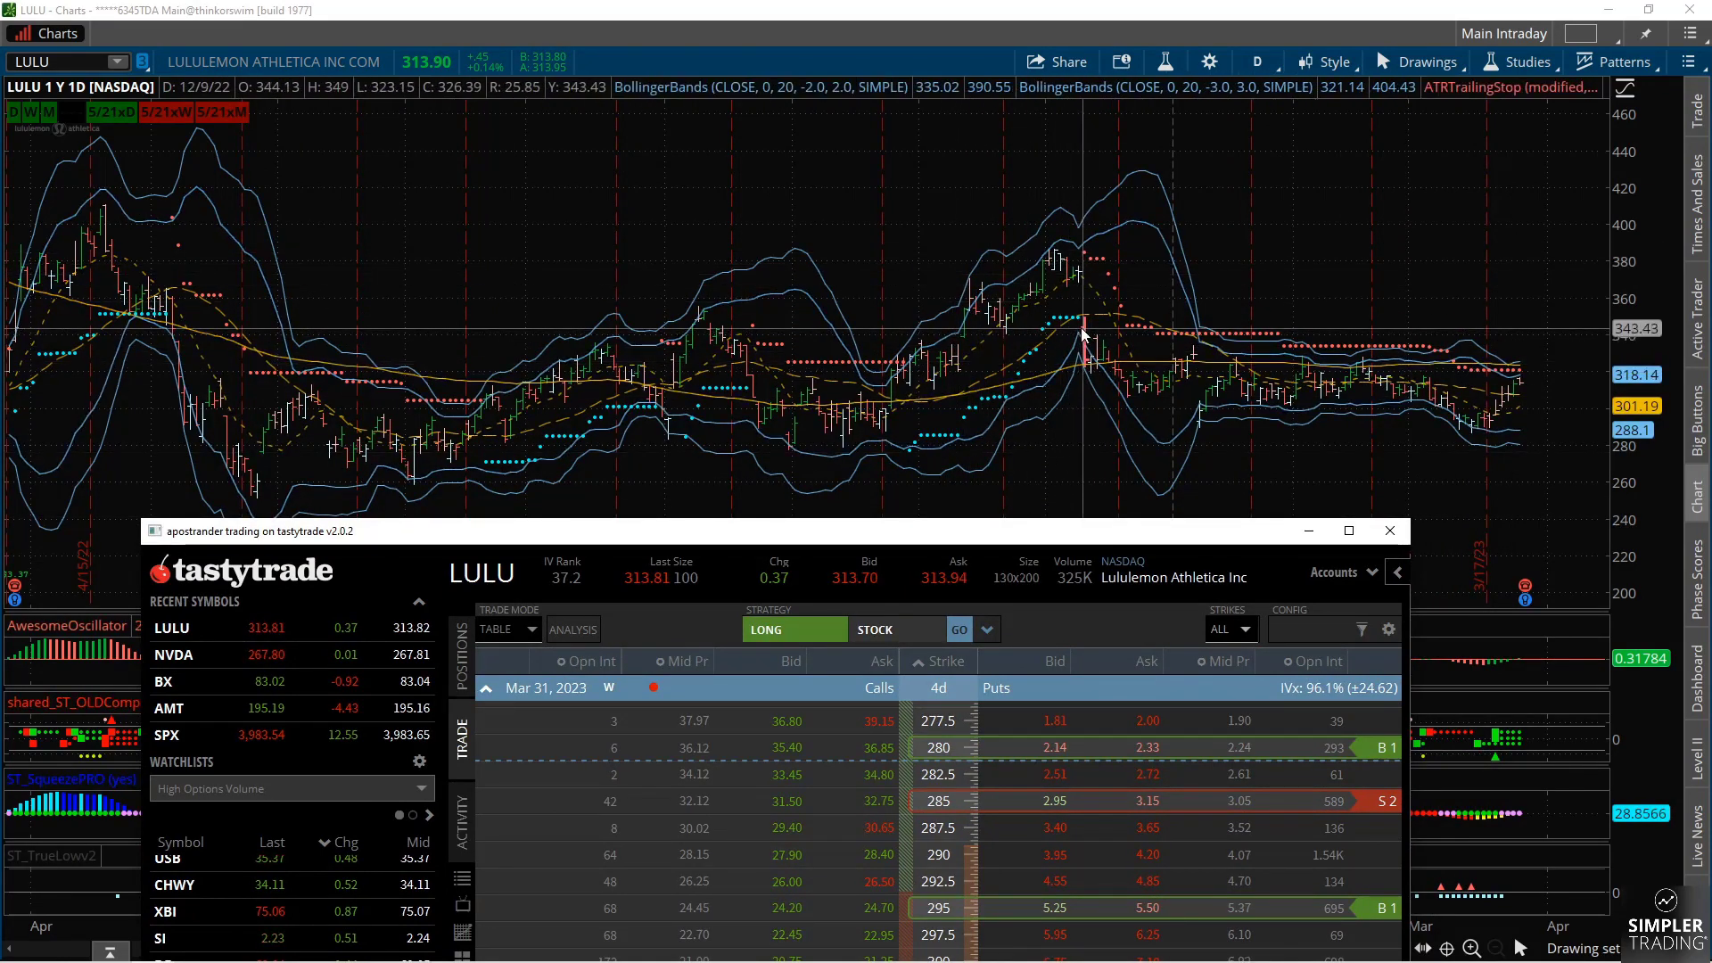
drag(924, 535, 965, 735)
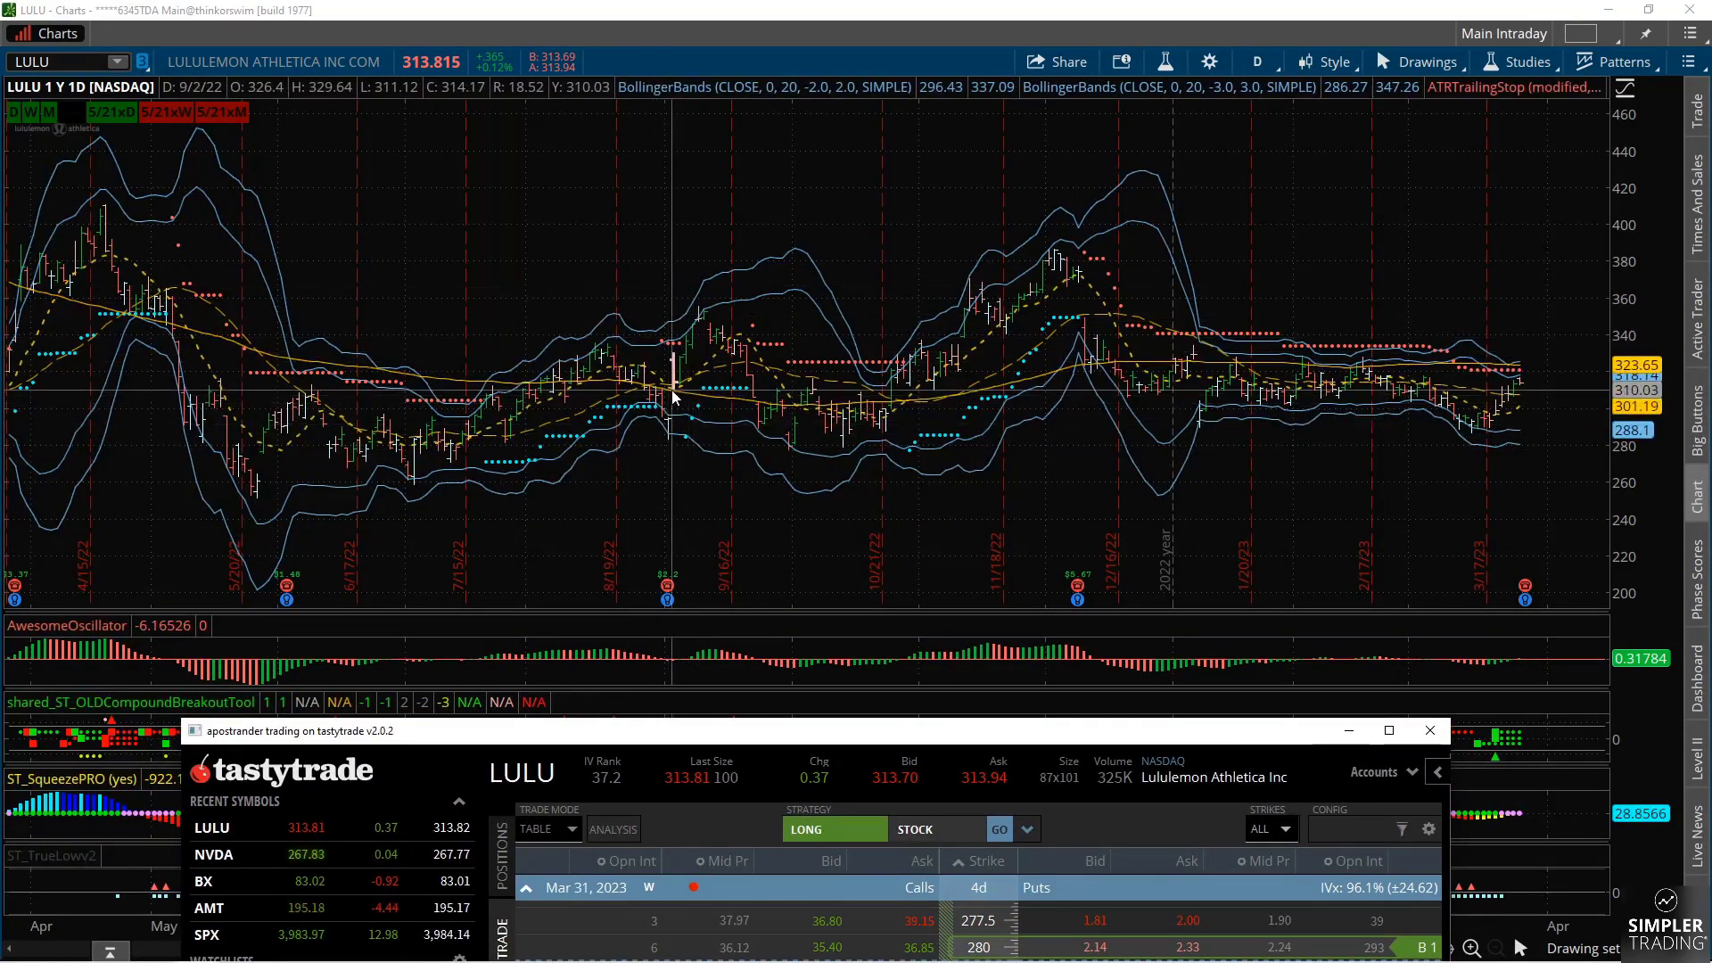
drag(968, 731, 996, 186)
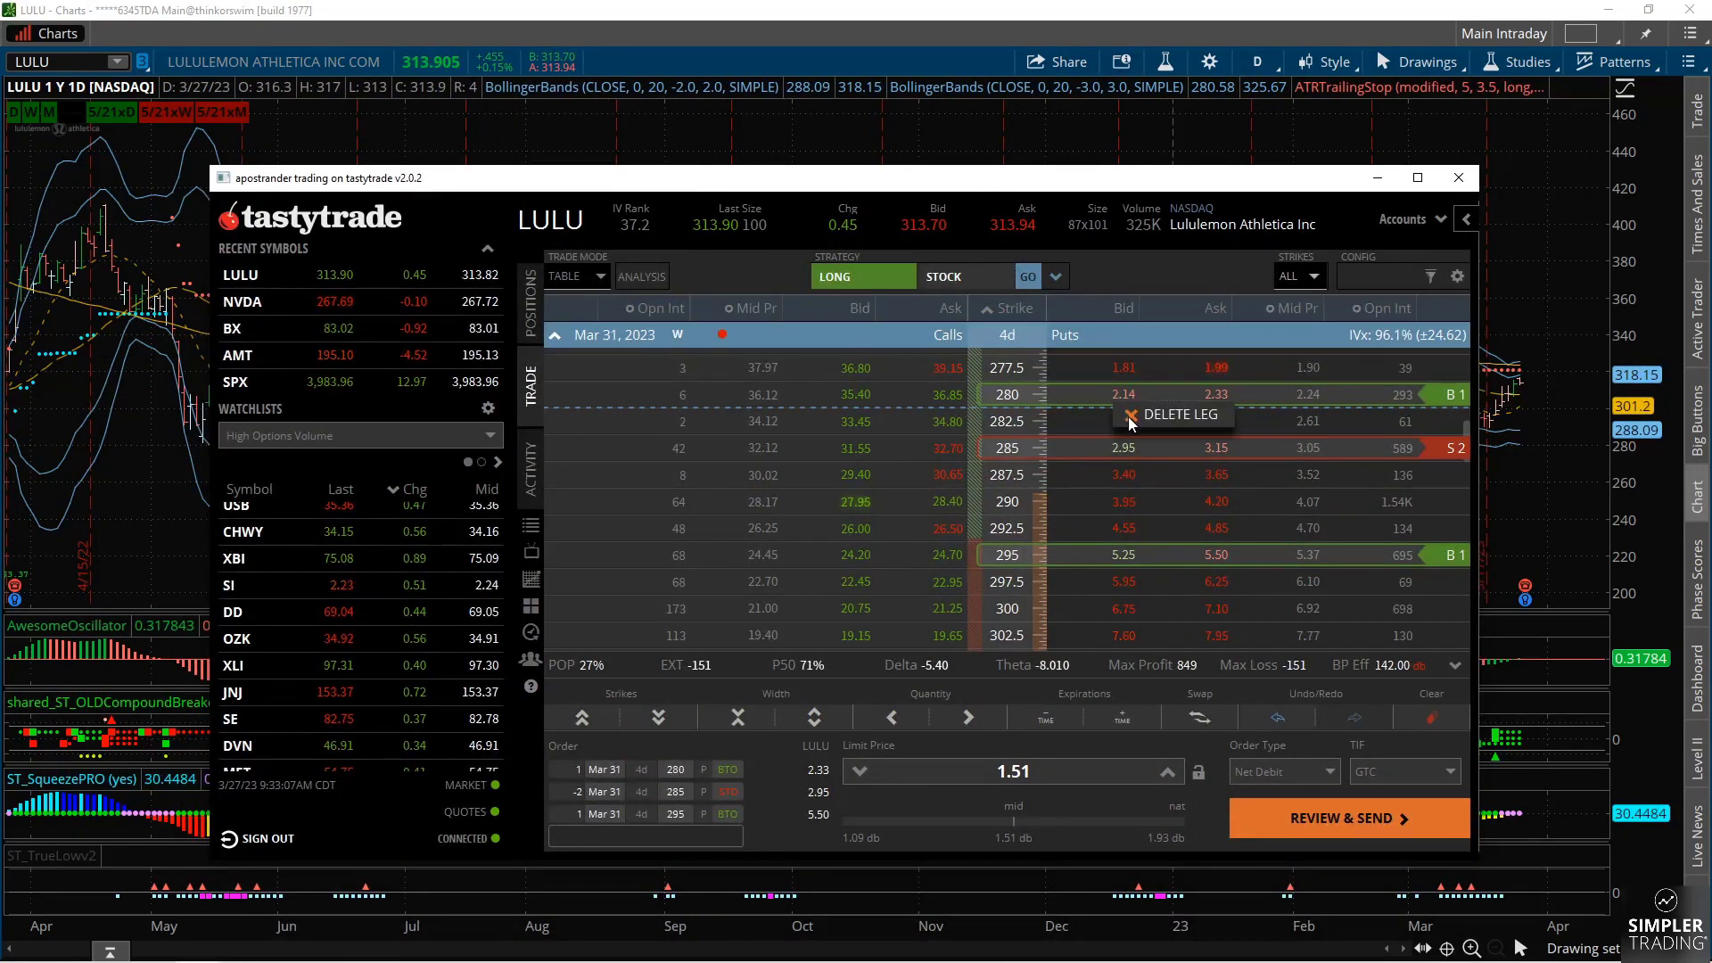
- Delete the 280, 285 and 295 put legs, then minimize tastytrade
click(1130, 415)
click(1155, 471)
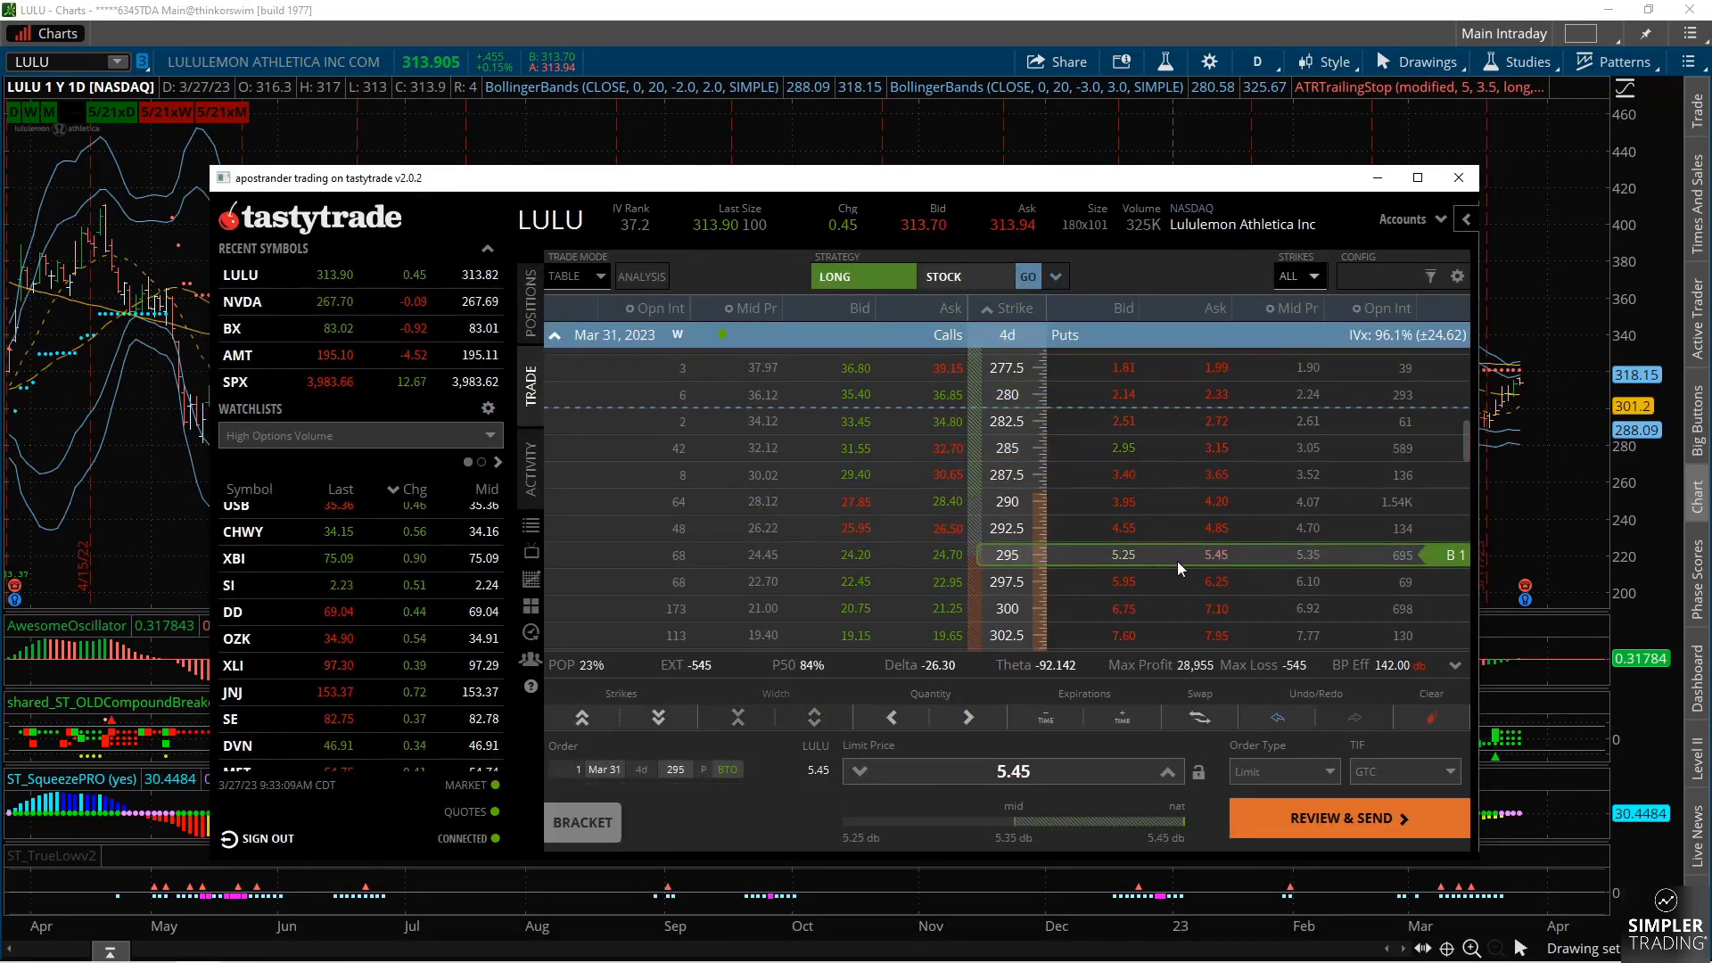
click(1175, 567)
scroll(1138, 553, down, 3)
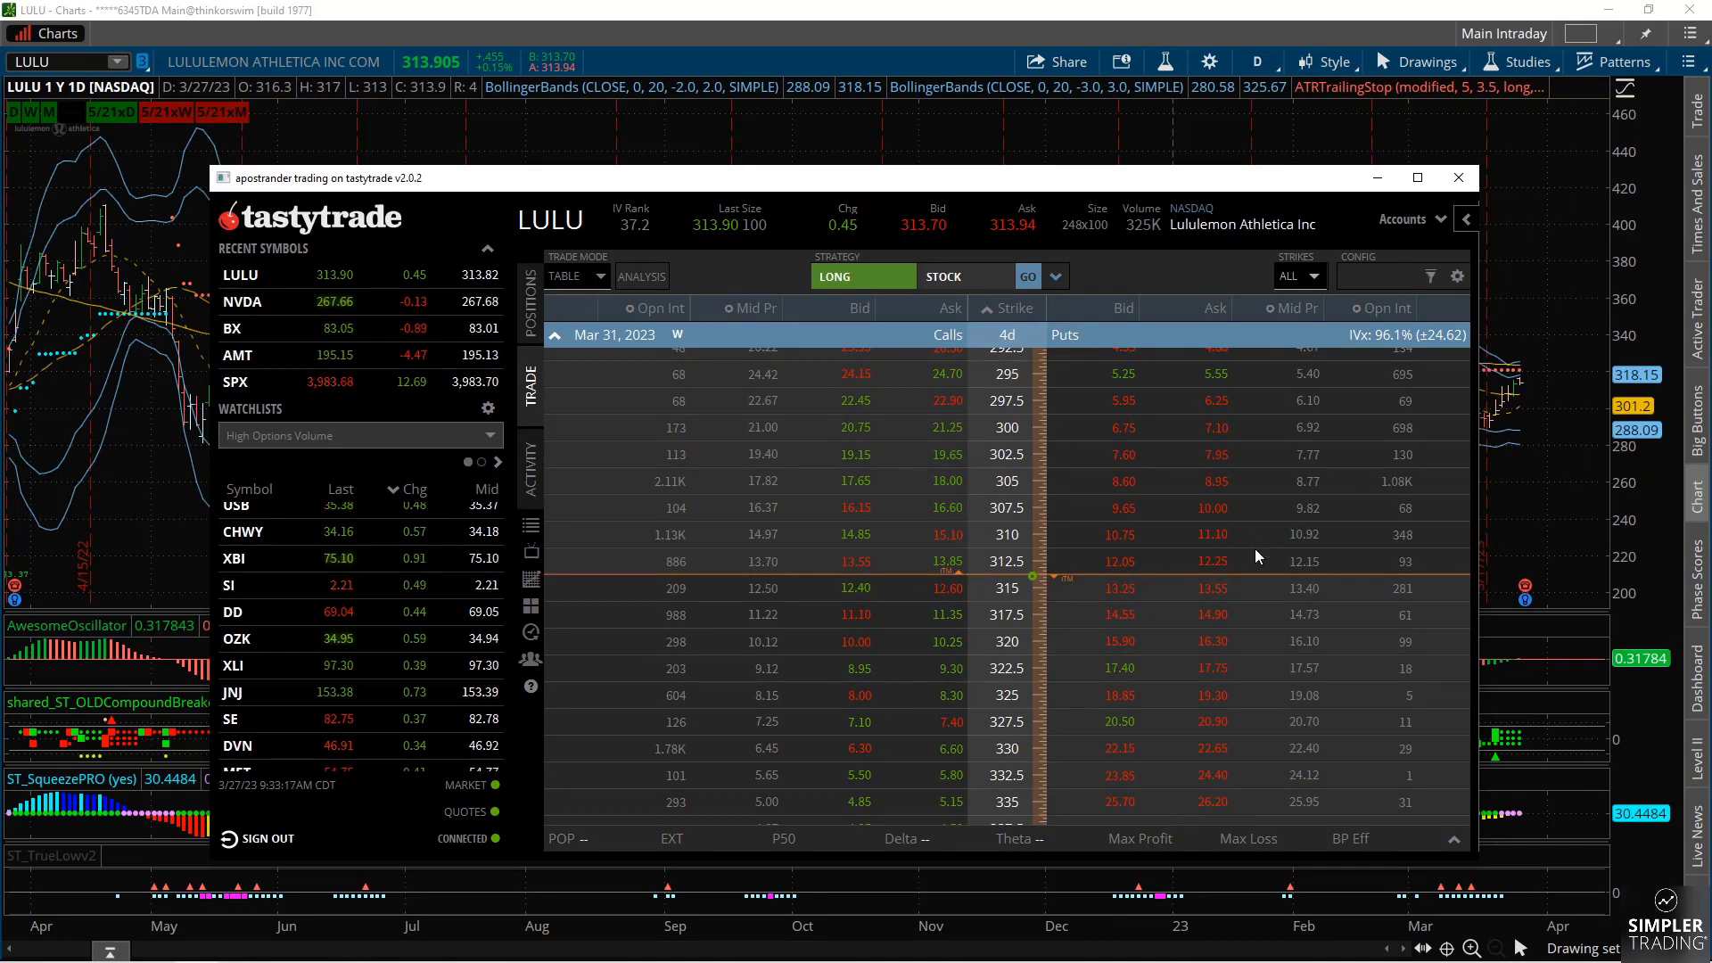
click(1378, 177)
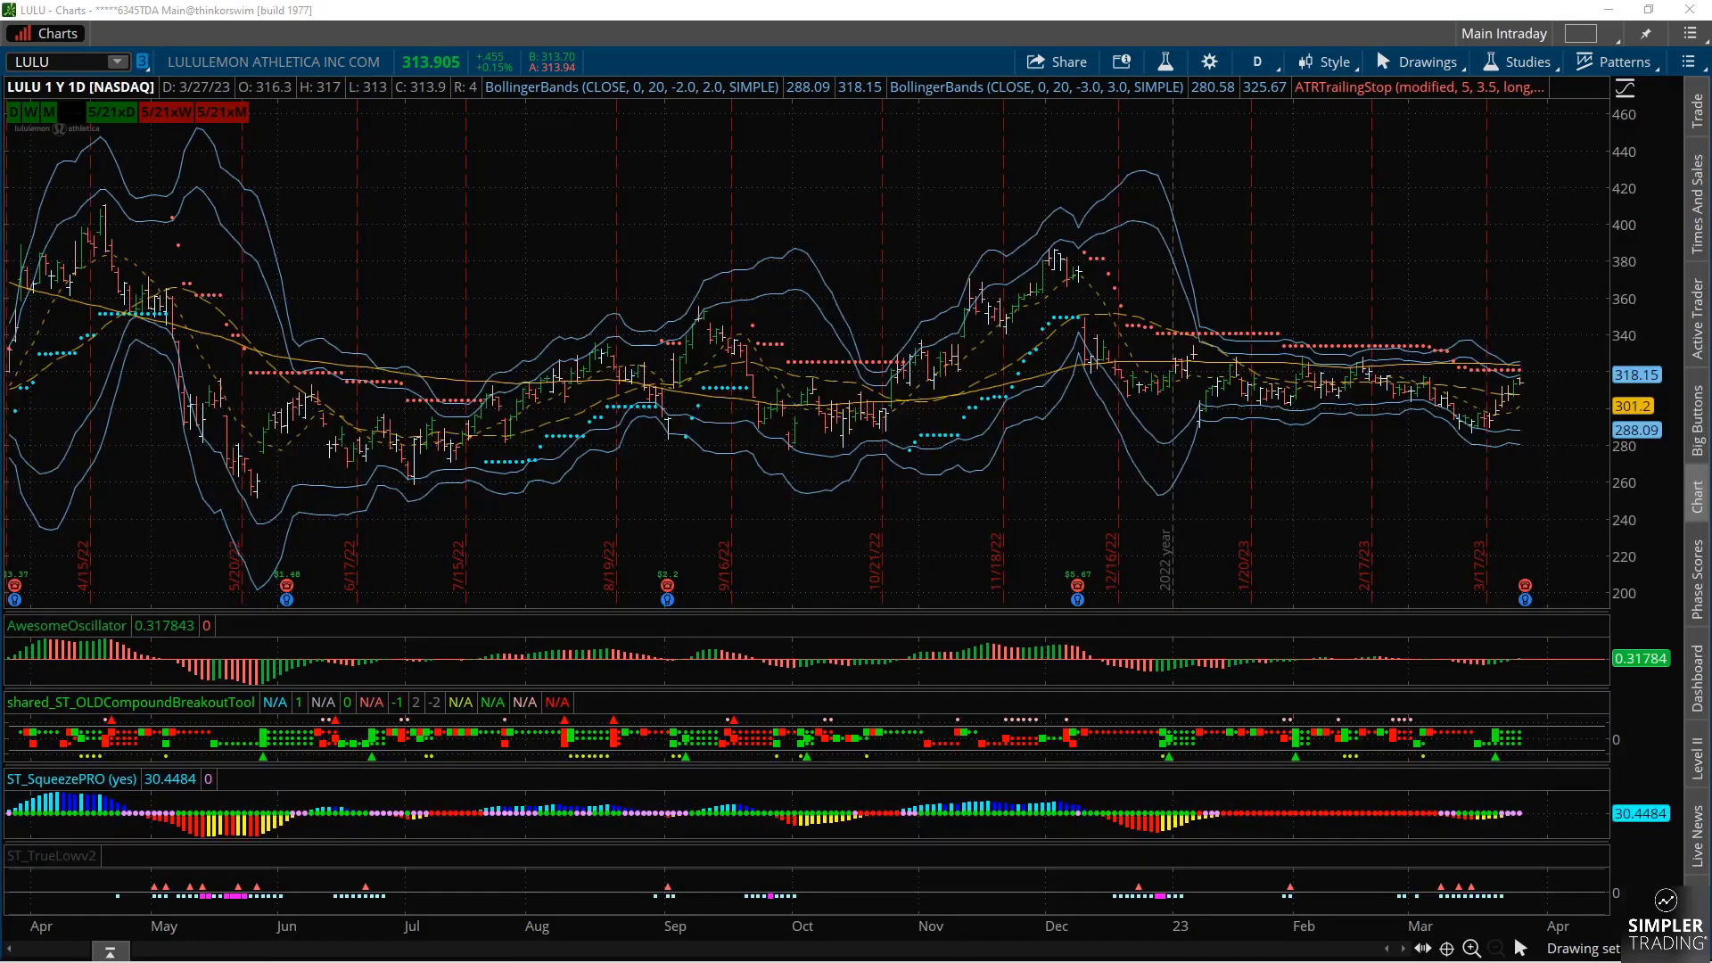